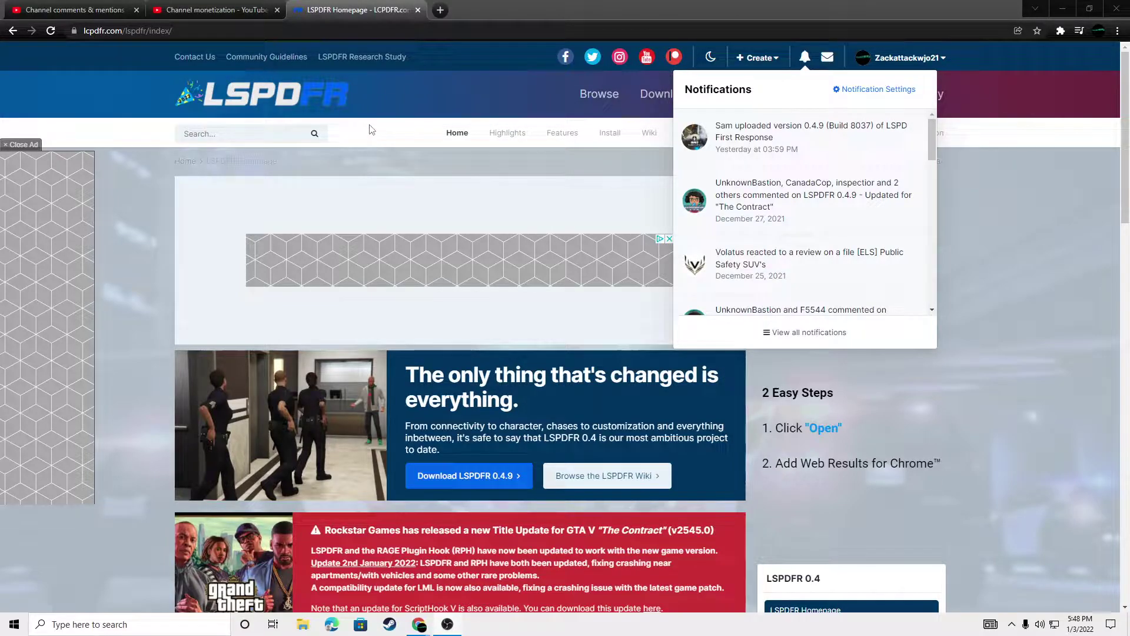
Dismiss the notifications and open the download page for LSPDFR 0.4.9 from the homepage.
{"action": "left_click", "coordinate": [214, 247]}
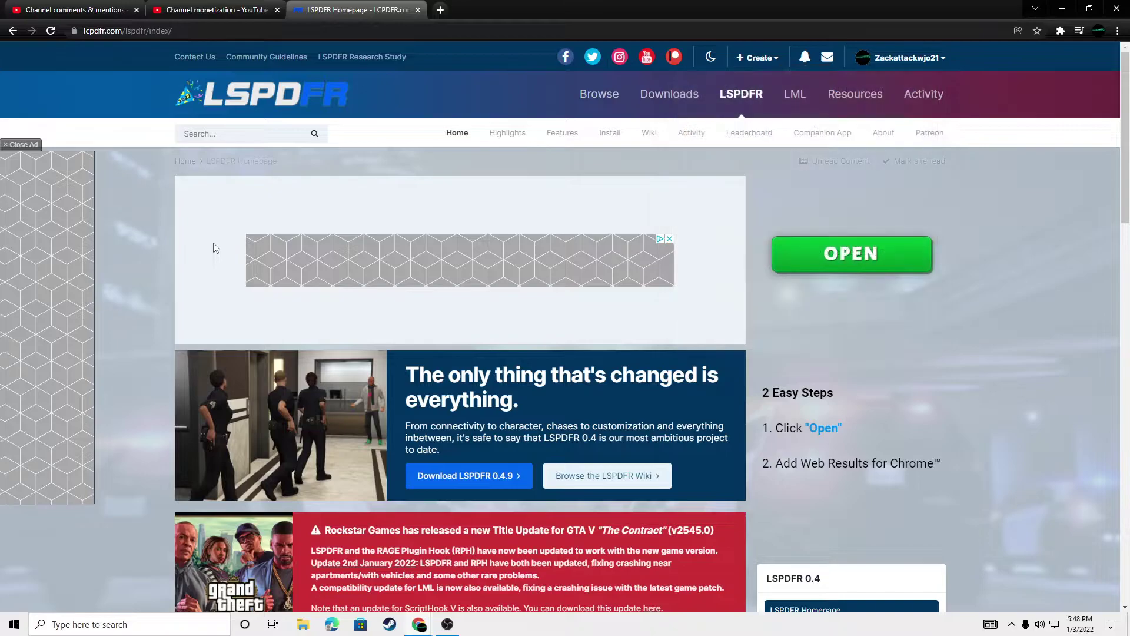
{"action": "scroll", "coordinate": [416, 290], "scroll_direction": "down", "scroll_amount": 2}
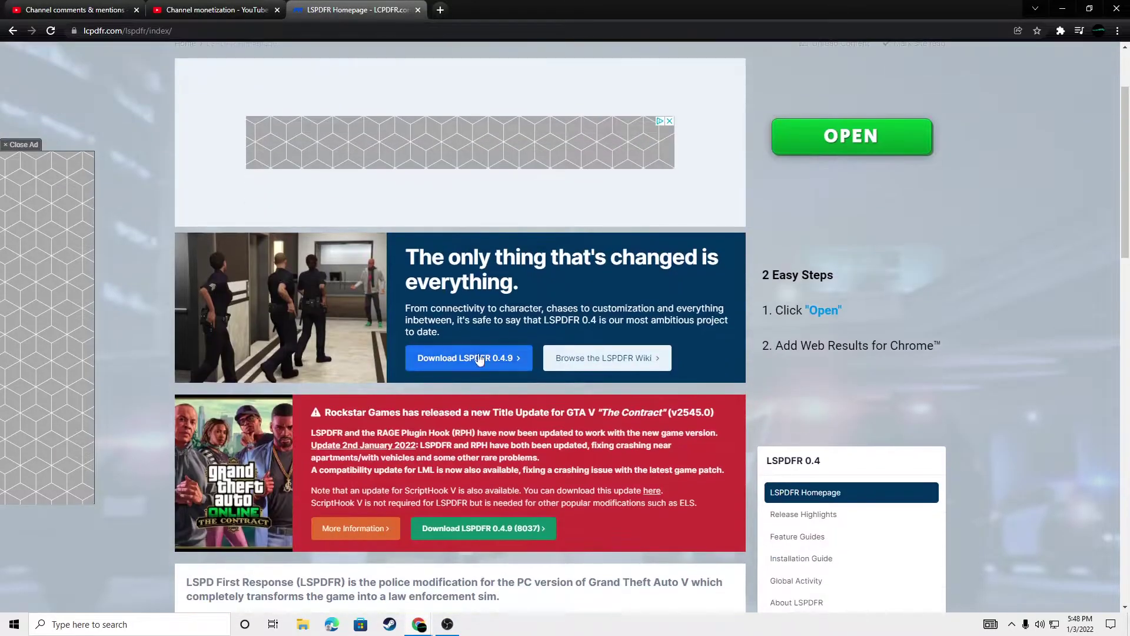
{"action": "left_click", "coordinate": [461, 361]}
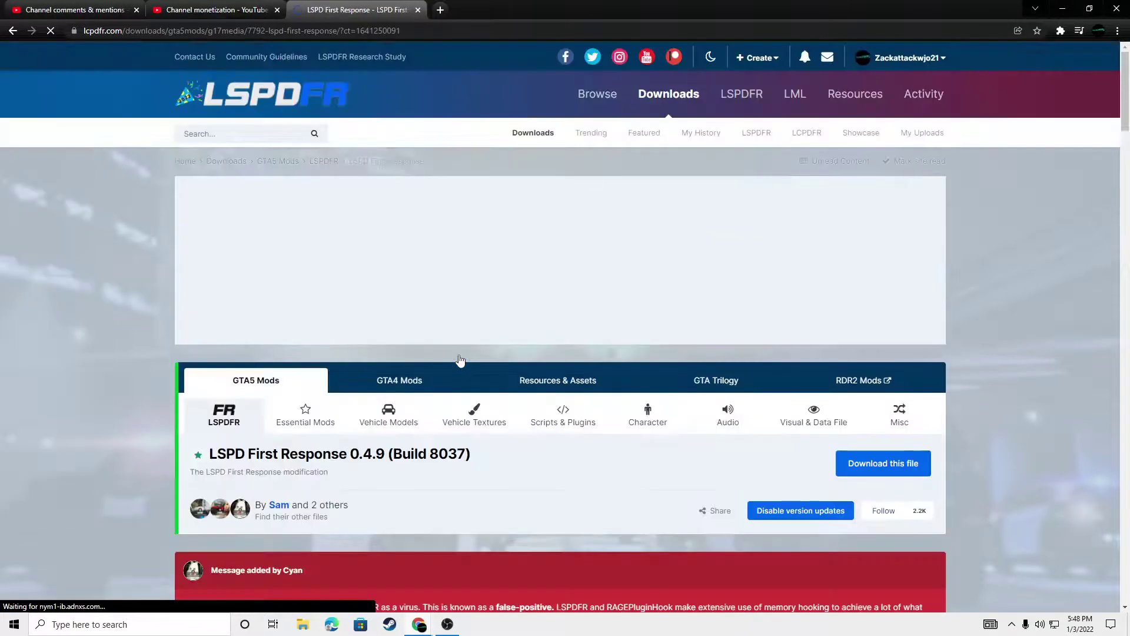
{"action": "scroll", "coordinate": [241, 316], "scroll_direction": "down", "scroll_amount": 2}
{"action": "scroll", "coordinate": [247, 312], "scroll_direction": "down", "scroll_amount": 1}
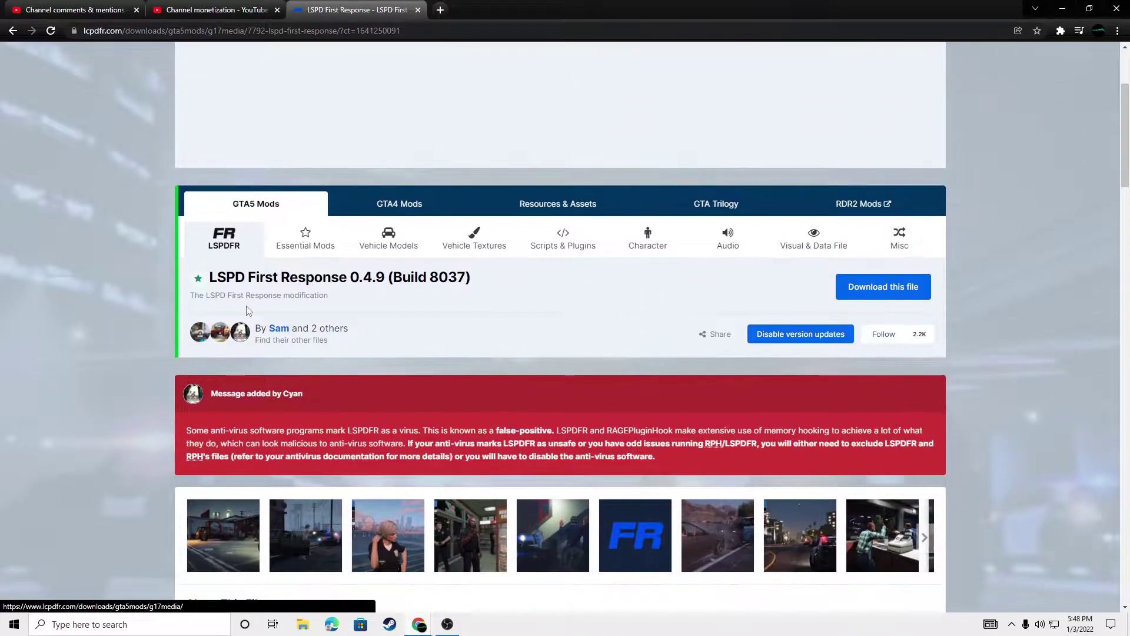
Agree to the LSPD First Response download terms and download the lspdfr_049_8037_setup.exe file.
{"action": "left_click", "coordinate": [914, 285]}
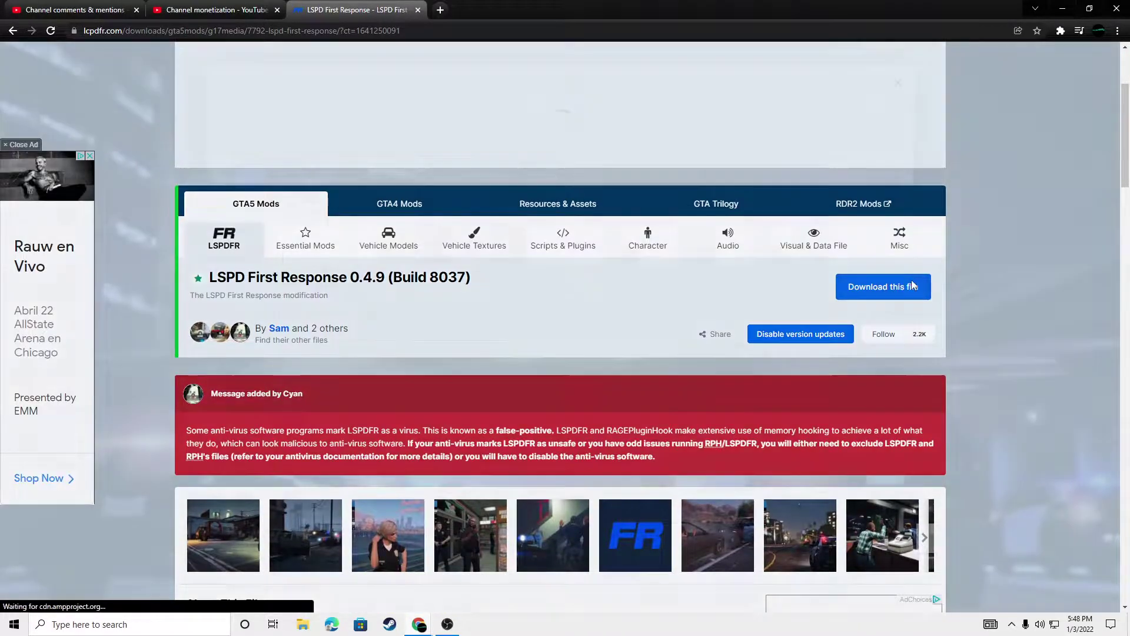
{"action": "scroll", "coordinate": [397, 282], "scroll_direction": "down", "scroll_amount": 15}
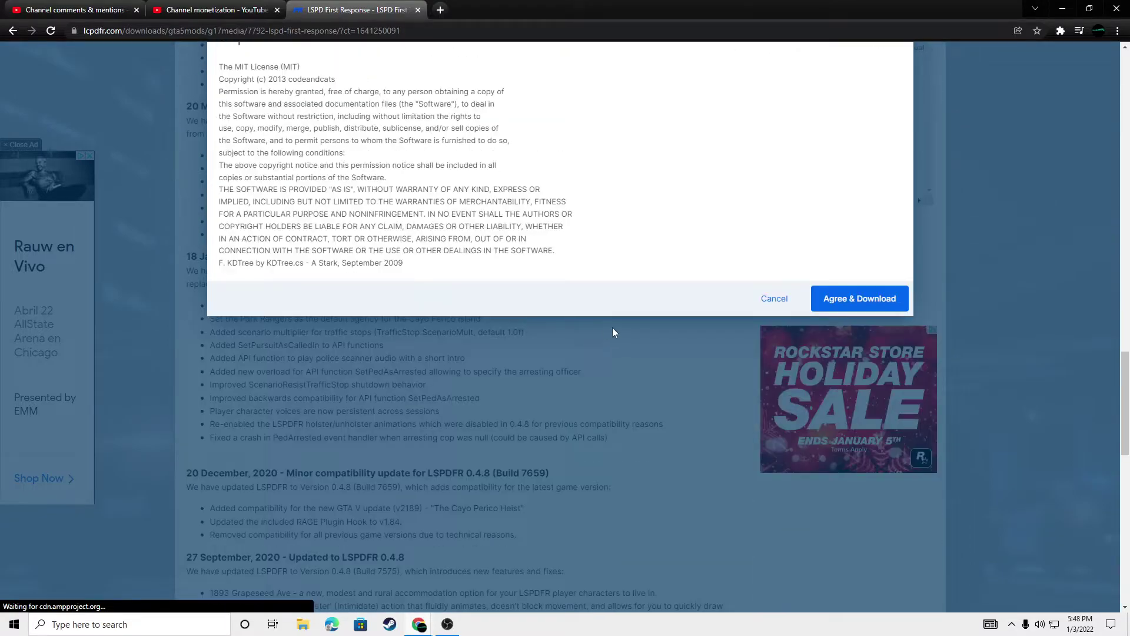
{"action": "left_click", "coordinate": [876, 295]}
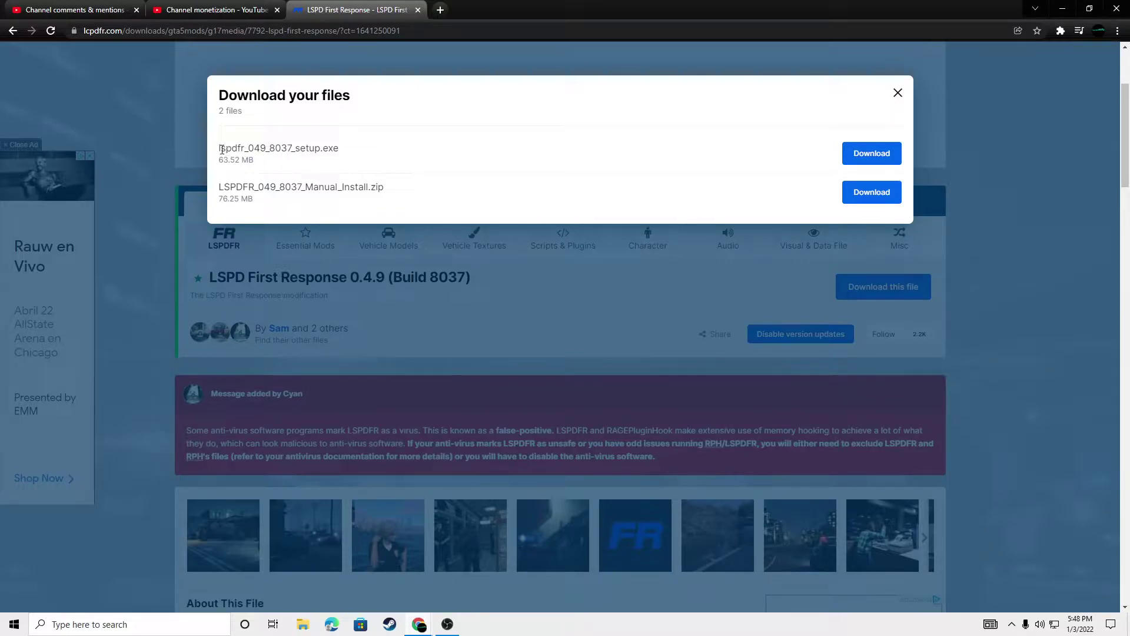
{"action": "left_click_drag", "start_coordinate": [221, 150], "coordinate": [344, 157]}
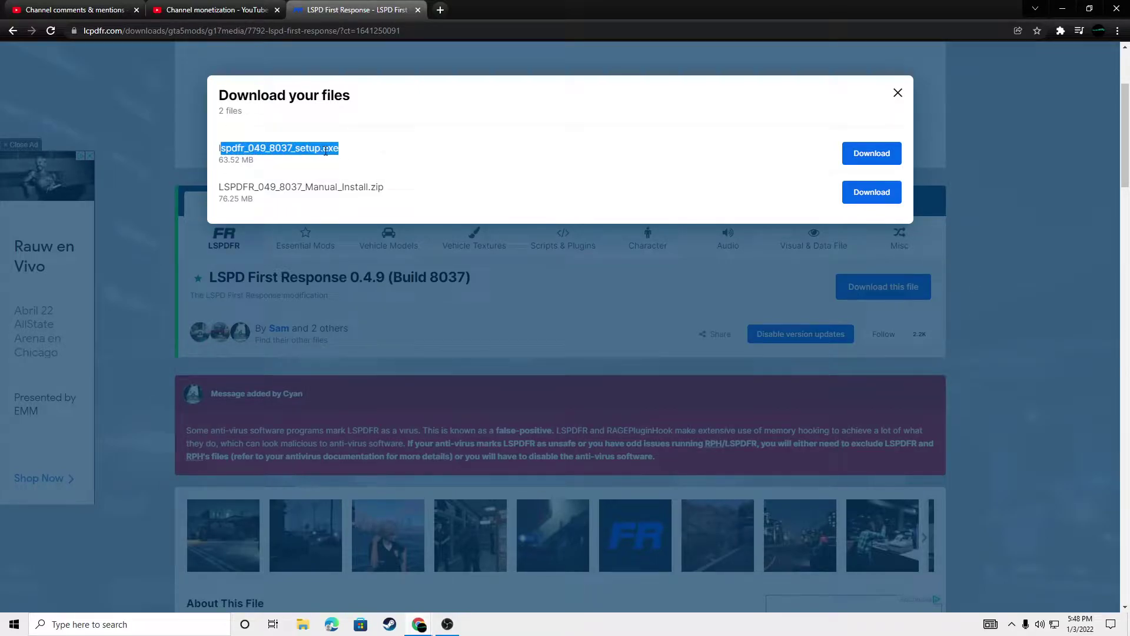
{"action": "left_click", "coordinate": [875, 155]}
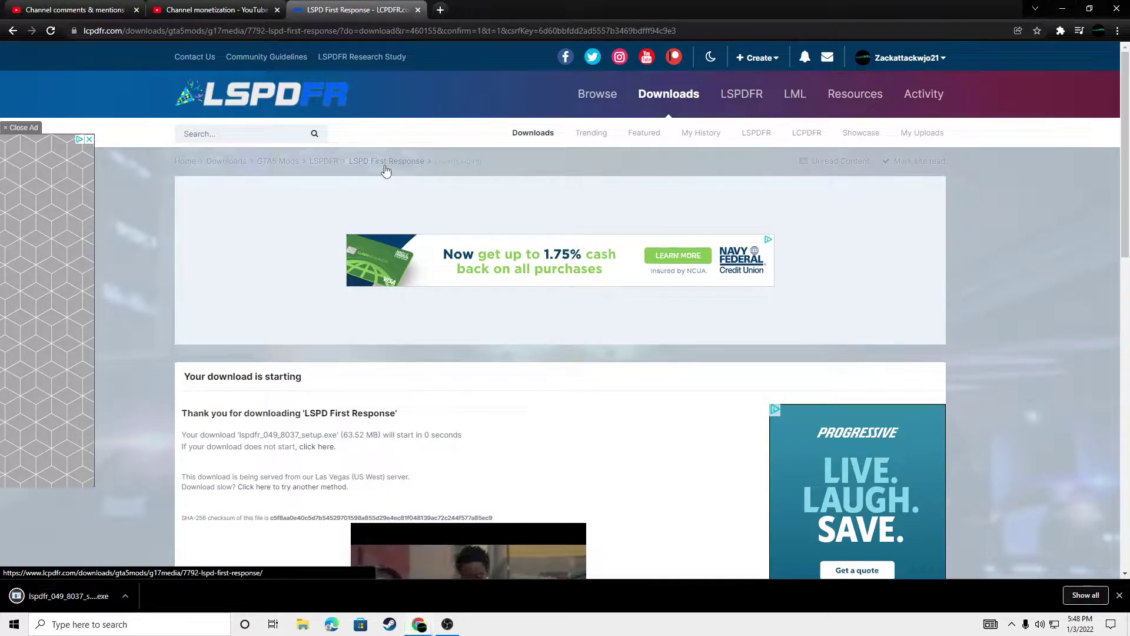
Switch to File Explorer and open the lspdfr folder inside the Grand Theft Auto V folder on BackUpDrive (D:).
{"action": "left_click", "coordinate": [1062, 8]}
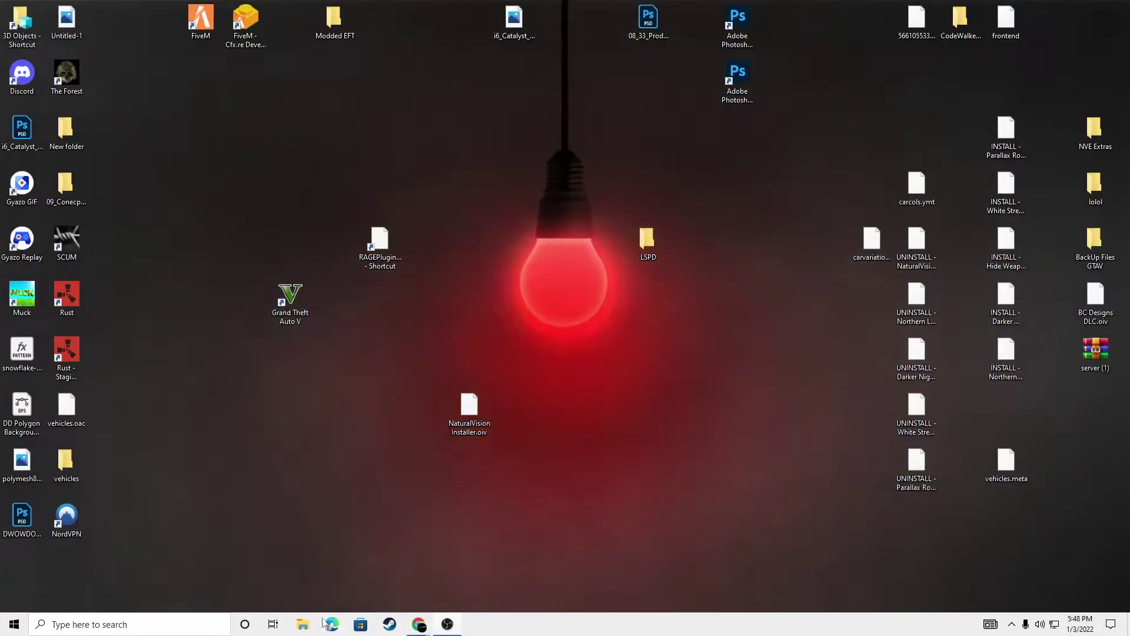
{"action": "left_click", "coordinate": [306, 626]}
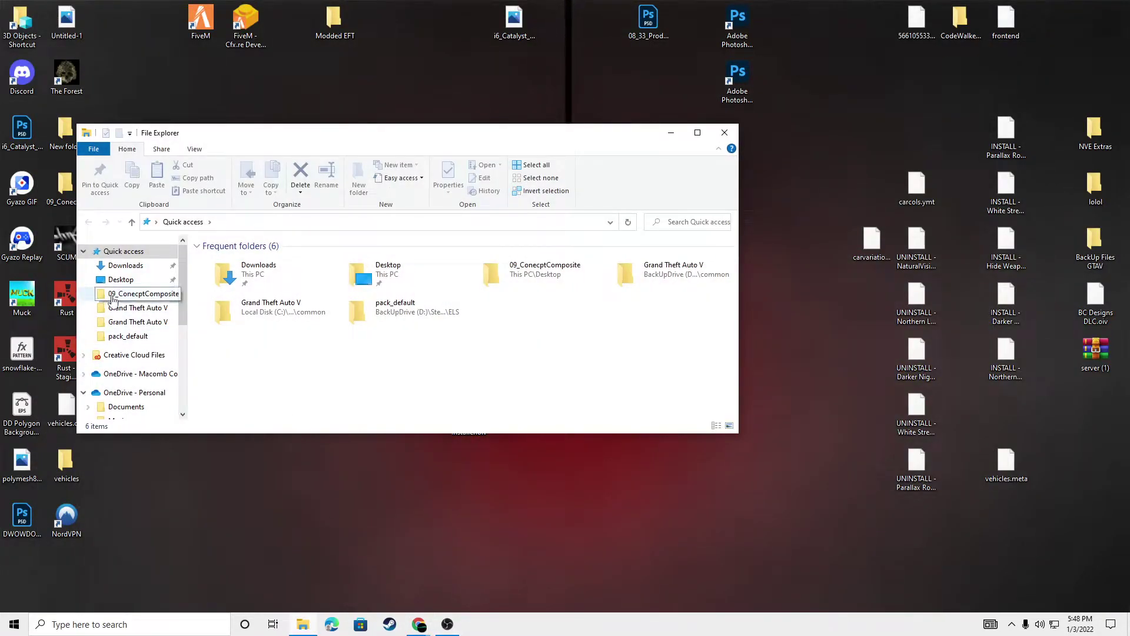
{"action": "left_click", "coordinate": [116, 308]}
{"action": "left_click_drag", "start_coordinate": [352, 132], "coordinate": [406, 63]}
{"action": "left_click_drag", "start_coordinate": [505, 364], "coordinate": [507, 499]}
{"action": "double_click", "coordinate": [288, 265]}
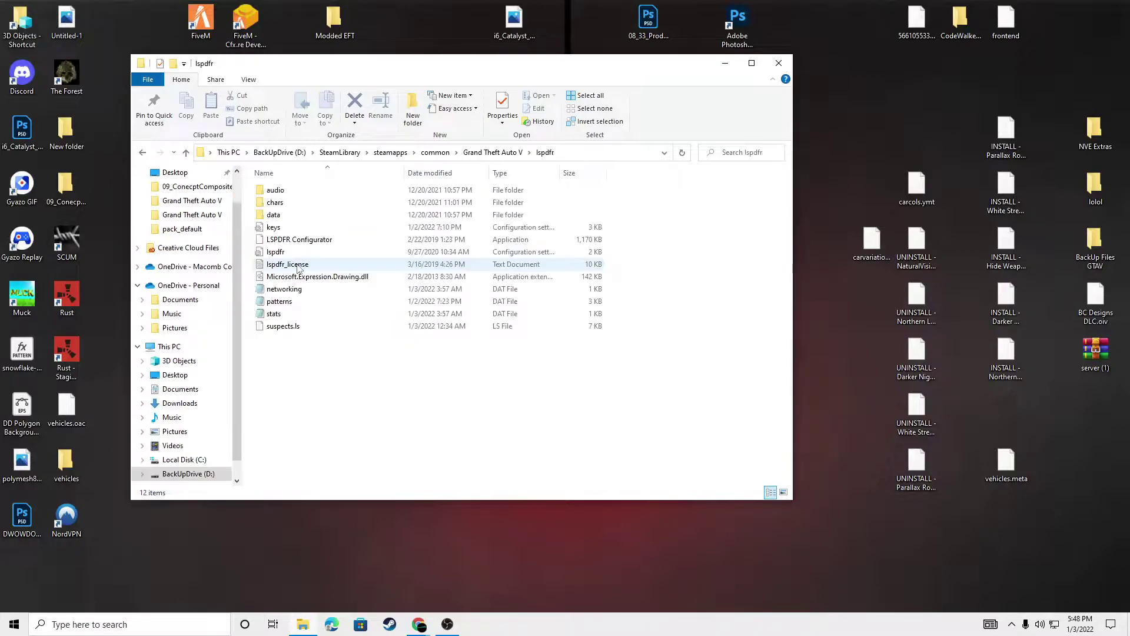
Copy the entire text of the keys configuration file in the lspdfr folder and close the file.
{"action": "left_click", "coordinate": [284, 227]}
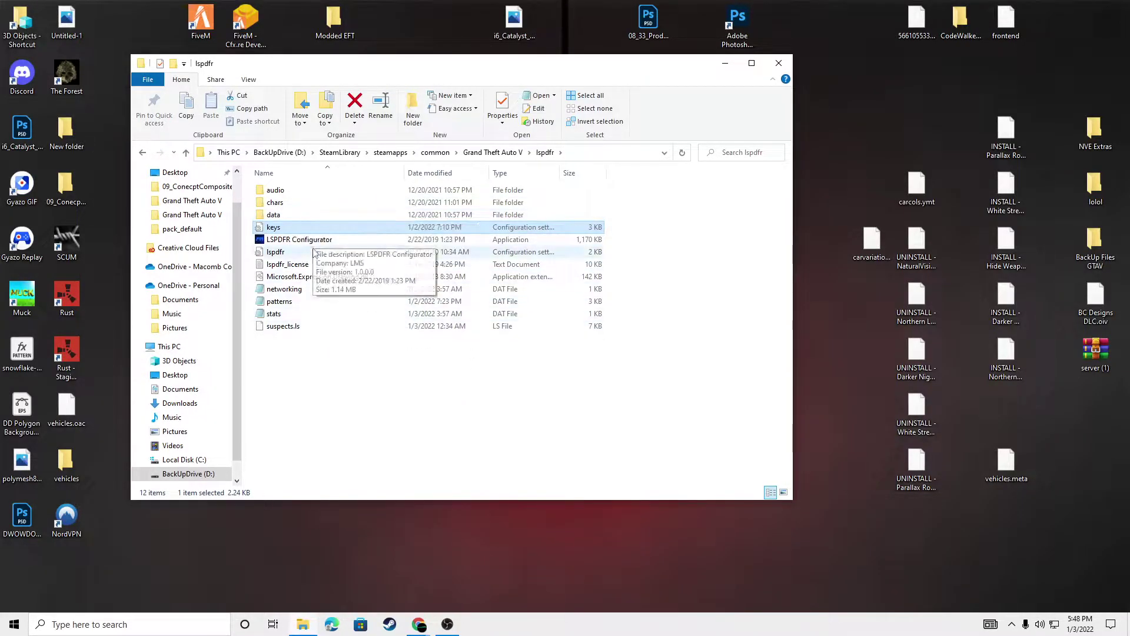
{"action": "right_click", "coordinate": [294, 229]}
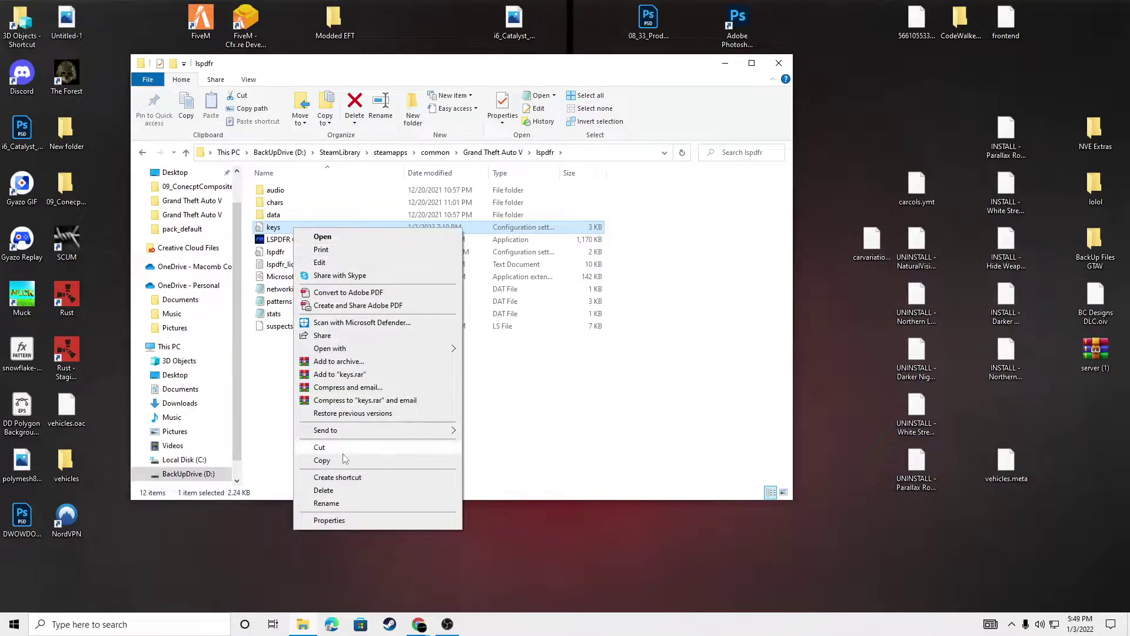
{"action": "left_click", "coordinate": [323, 237]}
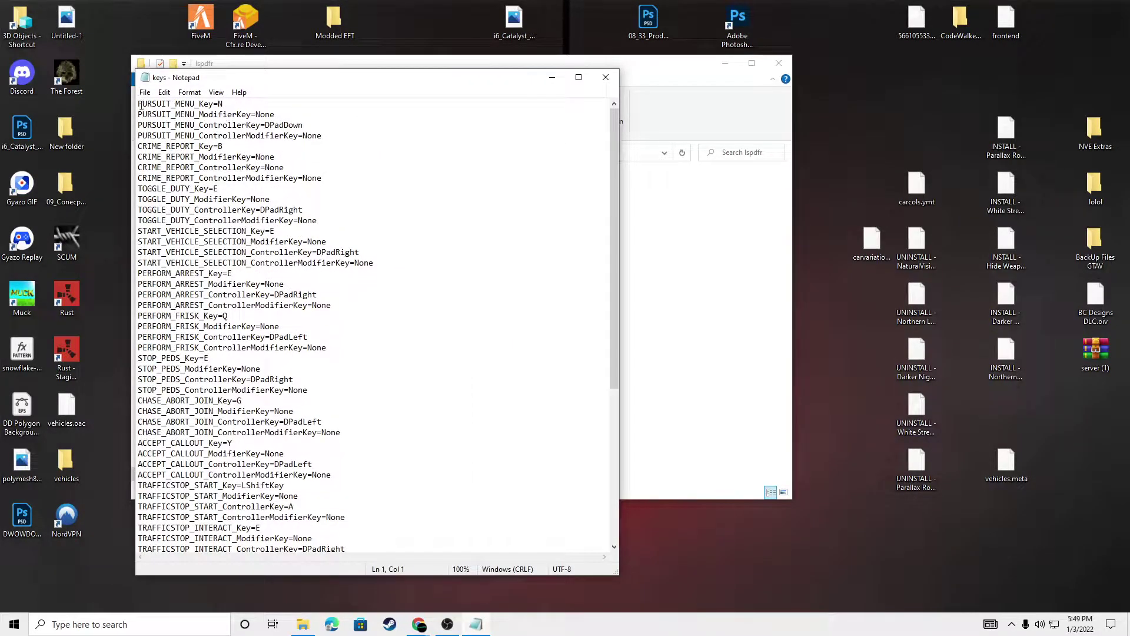
{"action": "left_click_drag", "start_coordinate": [137, 105], "coordinate": [464, 578]}
{"action": "right_click", "coordinate": [239, 411]}
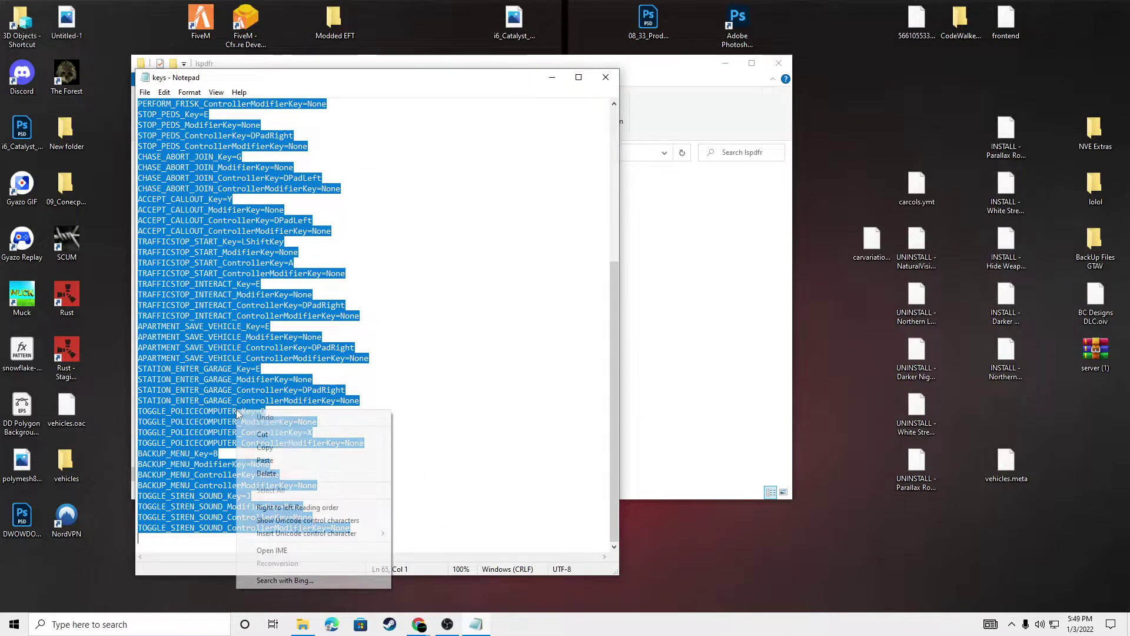
{"action": "left_click", "coordinate": [259, 445]}
{"action": "left_click_drag", "start_coordinate": [239, 80], "coordinate": [203, 80]}
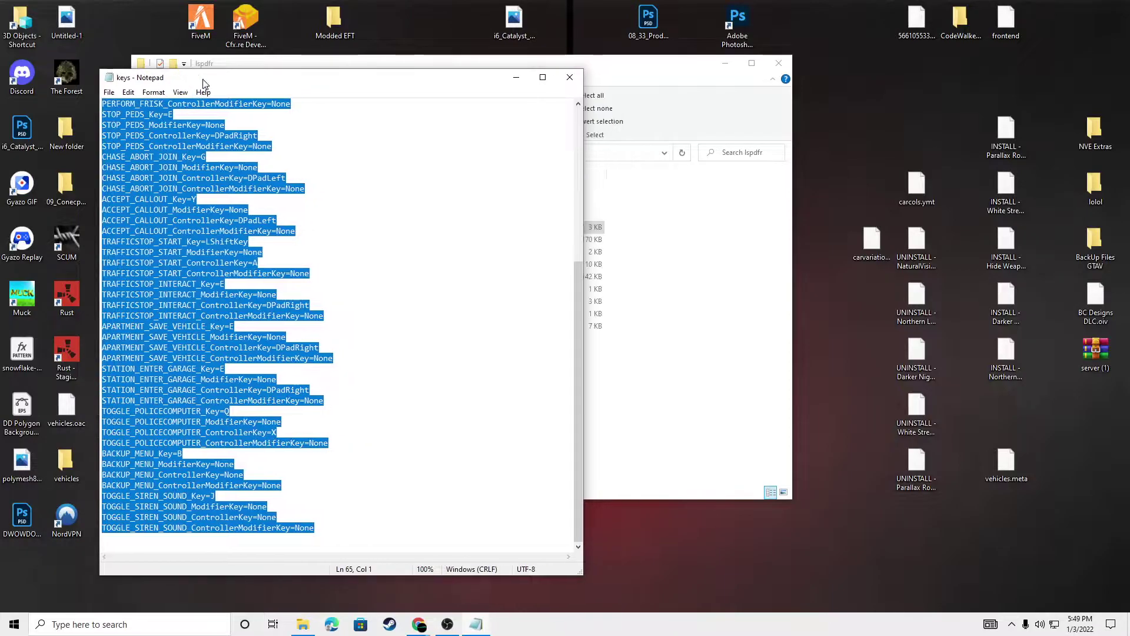
{"action": "left_click", "coordinate": [570, 80]}
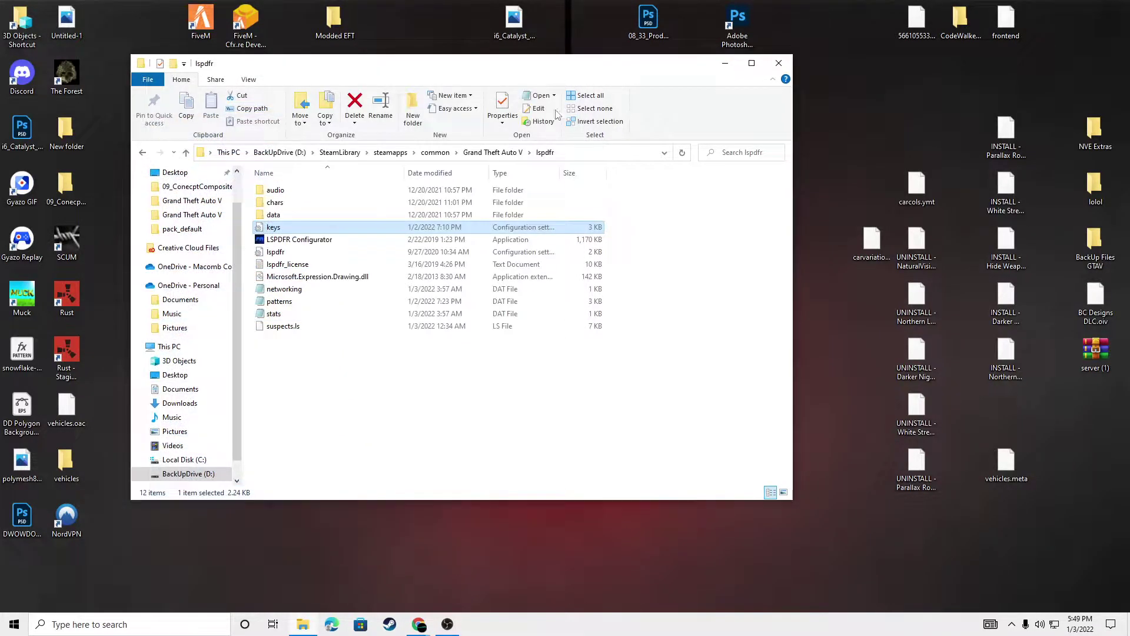
Go back up to the main Grand Theft Auto V folder.
{"action": "left_click", "coordinate": [438, 384]}
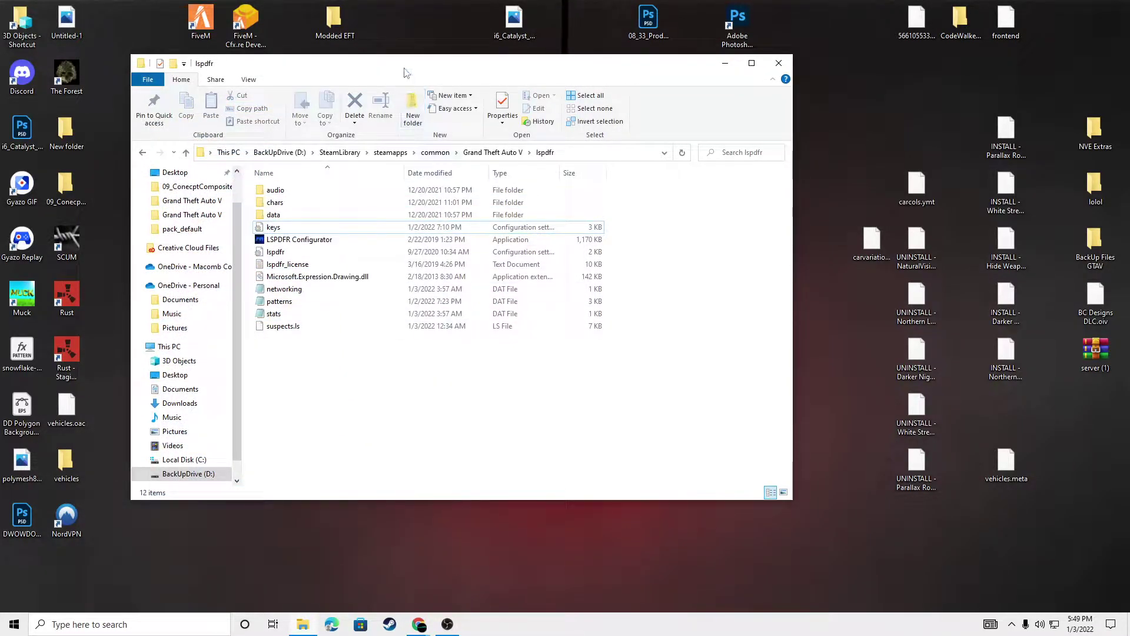
{"action": "left_click_drag", "start_coordinate": [404, 71], "coordinate": [492, 77]}
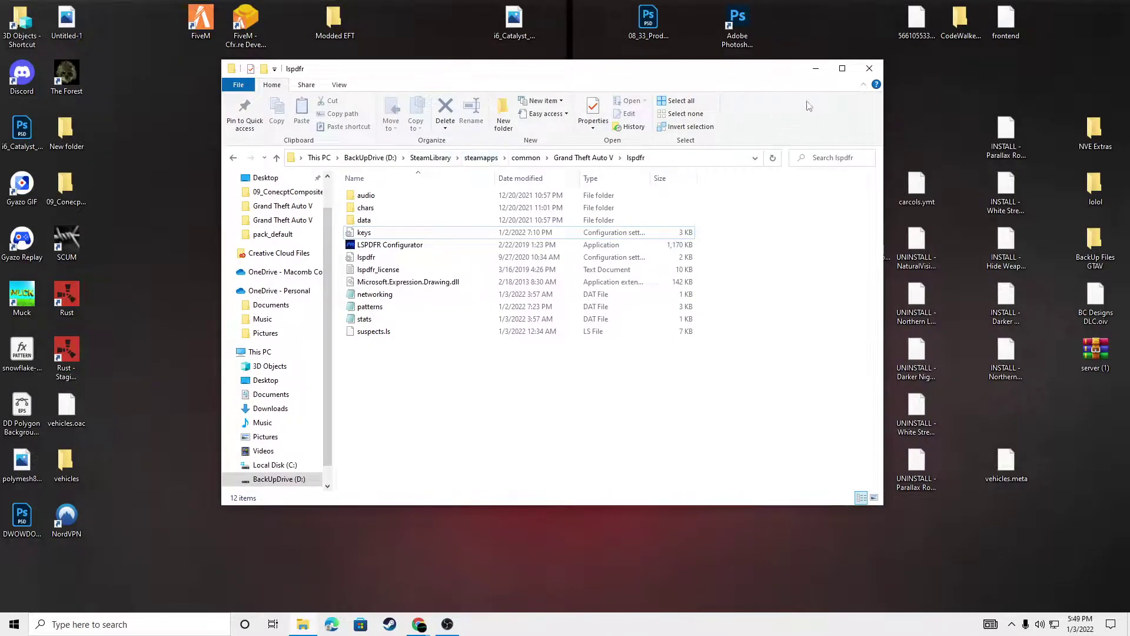
{"action": "left_click", "coordinate": [556, 159]}
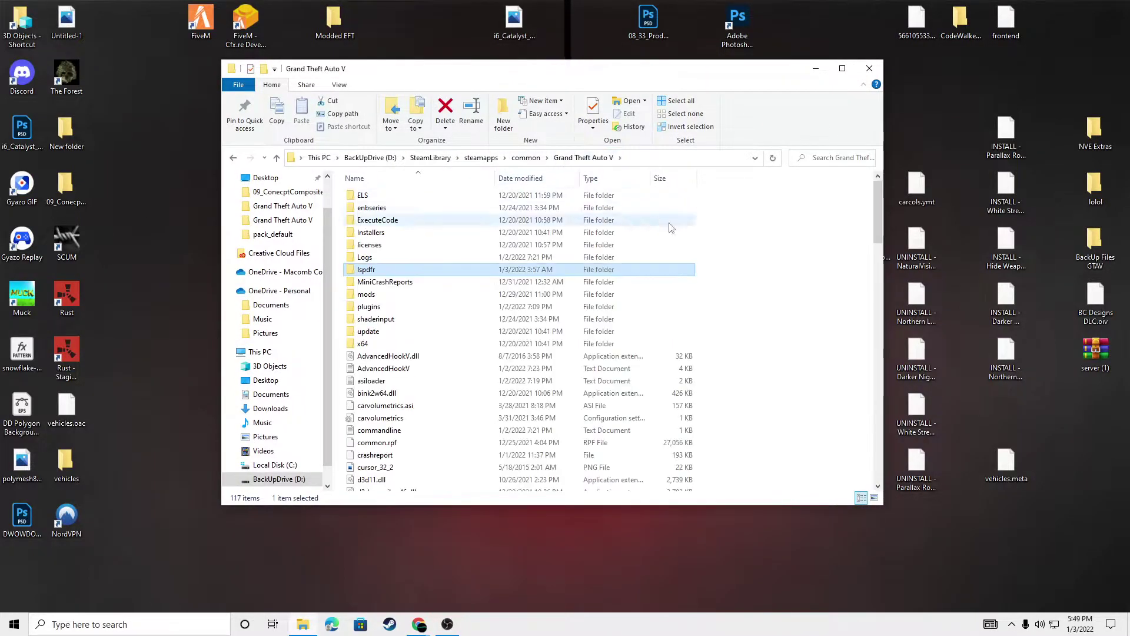
{"action": "left_click_drag", "start_coordinate": [488, 79], "coordinate": [423, 68]}
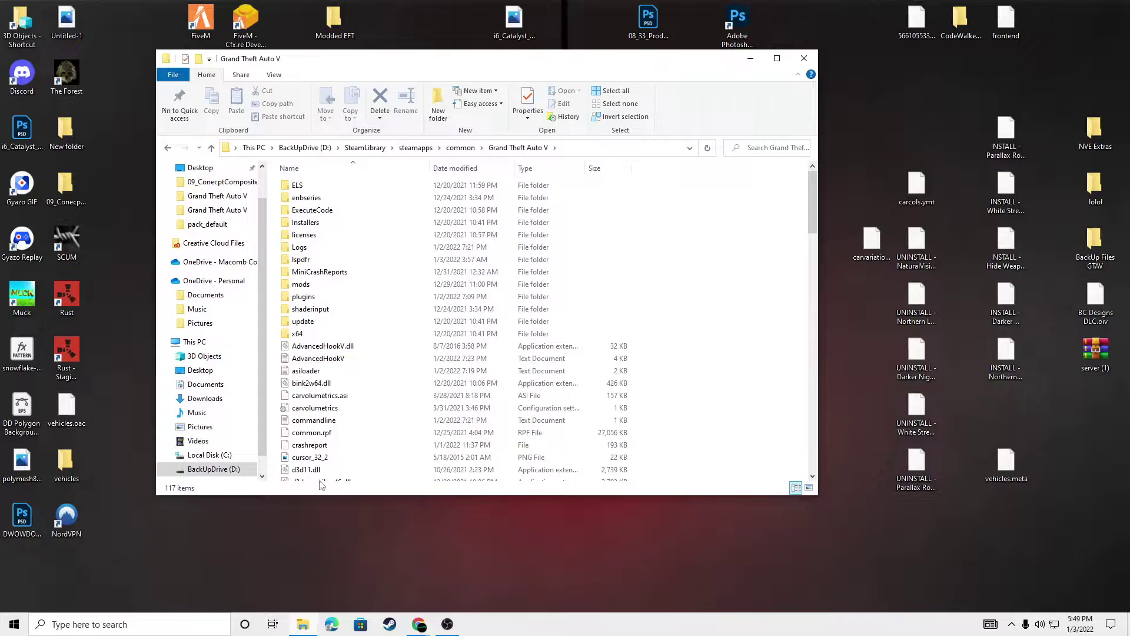
Open the Downloads folder in a second File Explorer window and arrange it beside the Grand Theft Auto V window.
{"action": "middle_click", "coordinate": [301, 625]}
{"action": "left_click", "coordinate": [236, 212]}
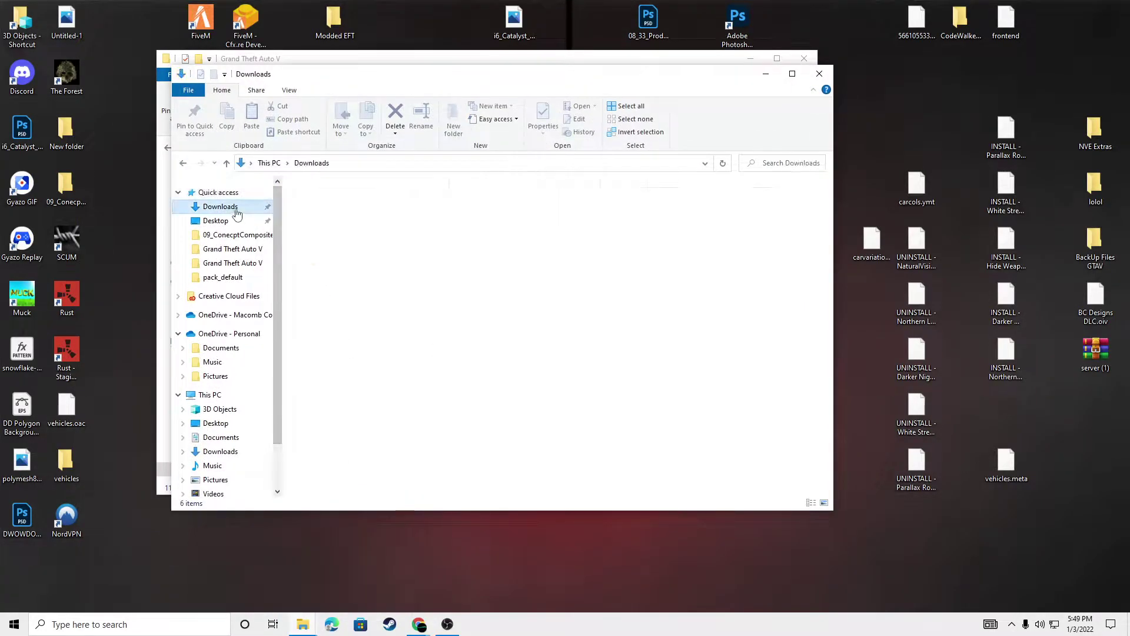
{"action": "left_click_drag", "start_coordinate": [322, 73], "coordinate": [573, 107]}
{"action": "left_click", "coordinate": [380, 62]}
{"action": "left_click_drag", "start_coordinate": [379, 61], "coordinate": [249, 64]}
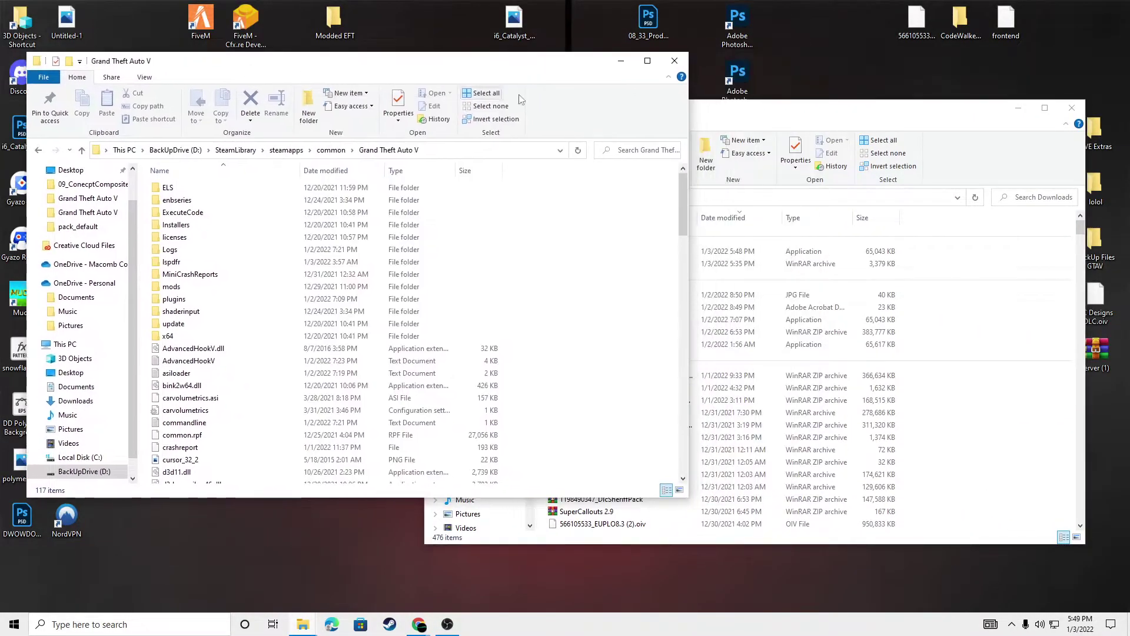
{"action": "left_click_drag", "start_coordinate": [743, 115], "coordinate": [767, 101]}
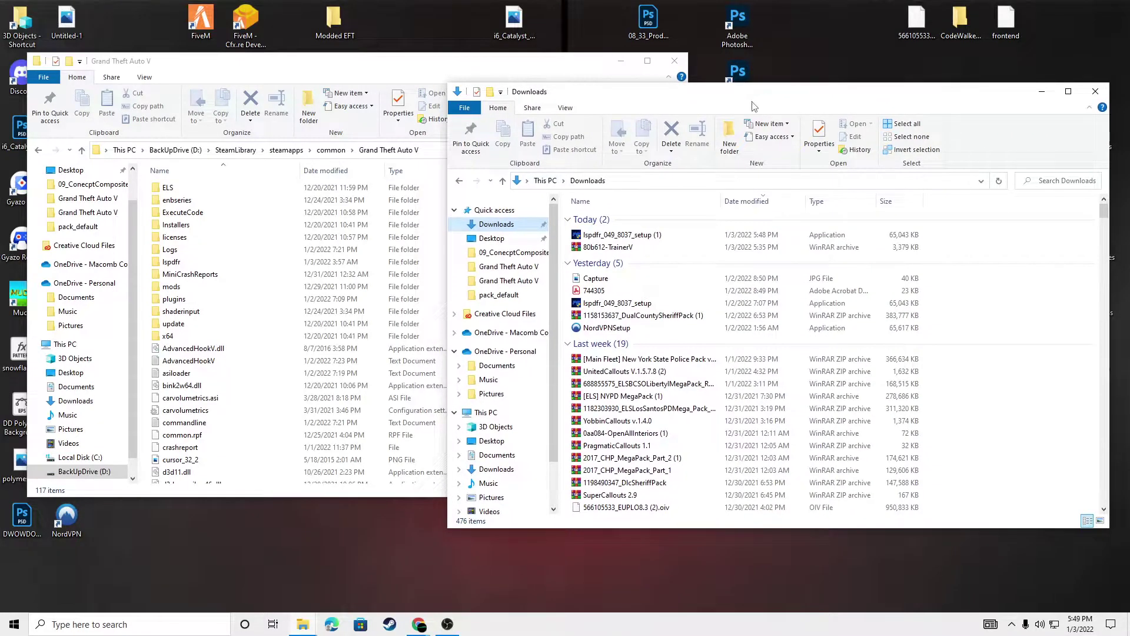
Run the newest download, lspdfr_049_8037_setup (1), and allow it past the Microsoft Defender SmartScreen block.
{"action": "double_click", "coordinate": [640, 235]}
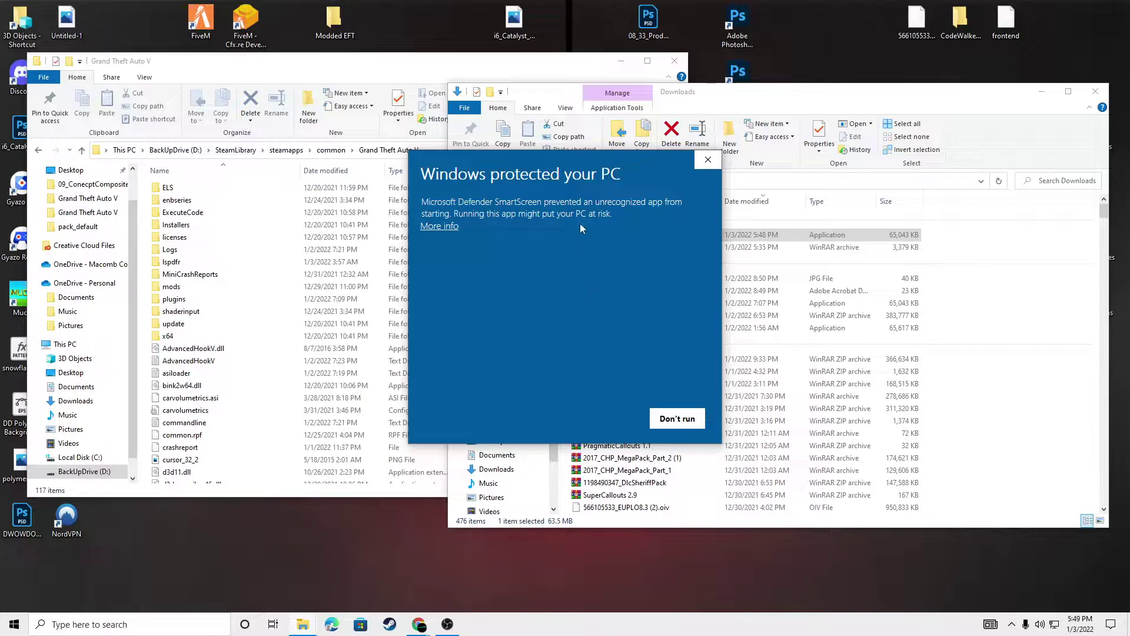
{"action": "left_click", "coordinate": [437, 227]}
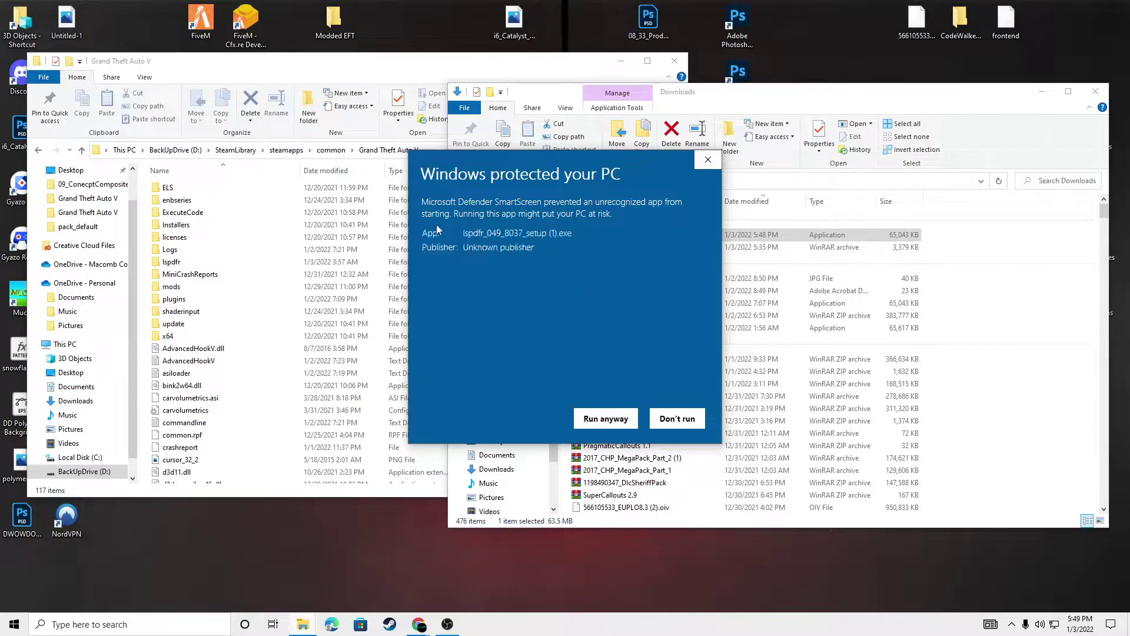
{"action": "left_click", "coordinate": [600, 419]}
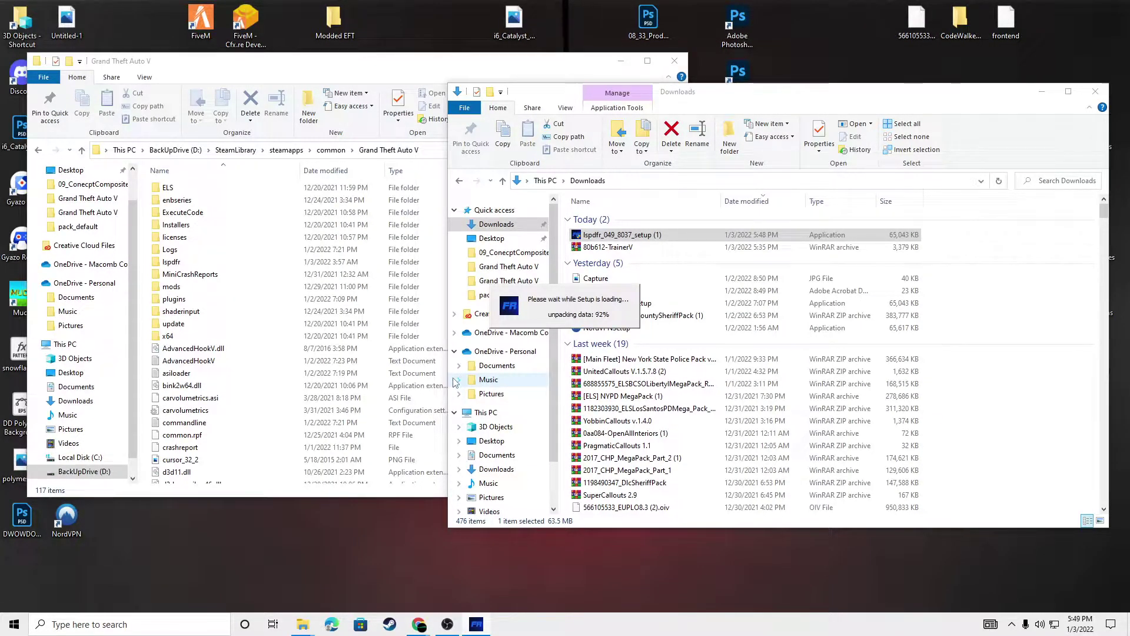
{"action": "key", "text": "Return"}
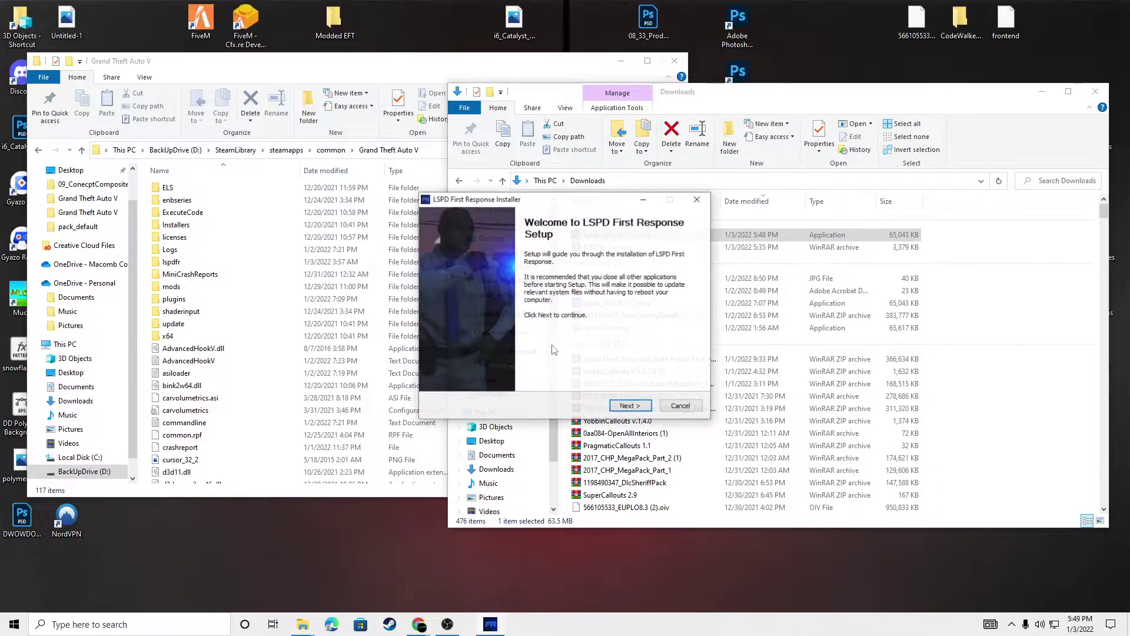
Accept the license, keep the default components, and install LSPD First Response to D:\SteamLibrary\steamapps\common\Grand Theft Auto V.
{"action": "left_click", "coordinate": [613, 406]}
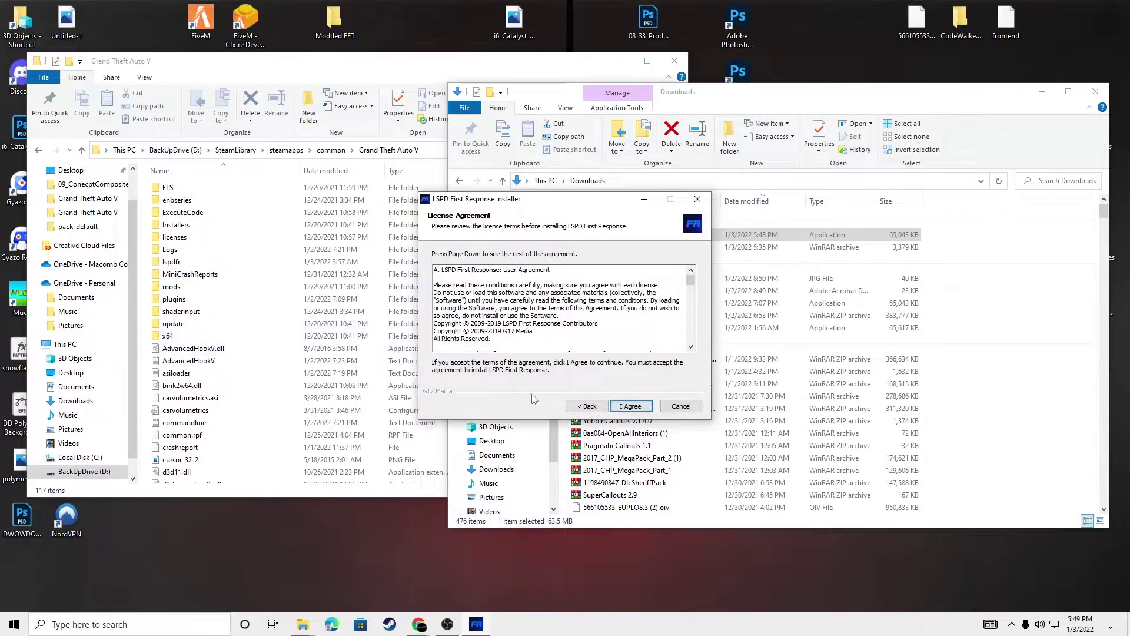
{"action": "left_click", "coordinate": [631, 406]}
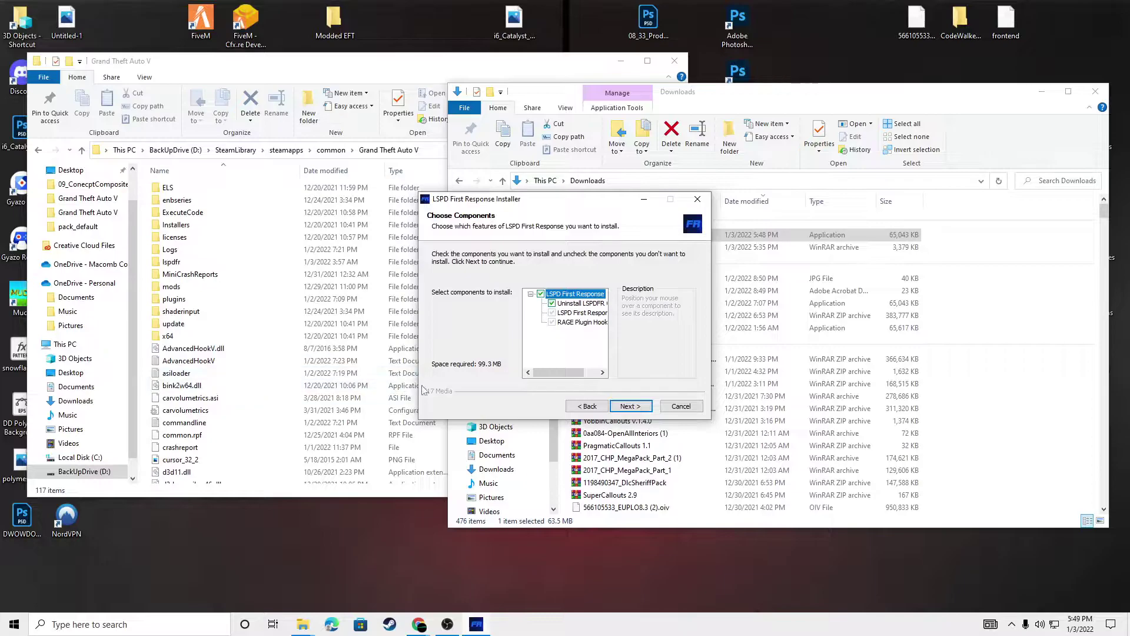
{"action": "left_click_drag", "start_coordinate": [562, 373], "coordinate": [579, 376]}
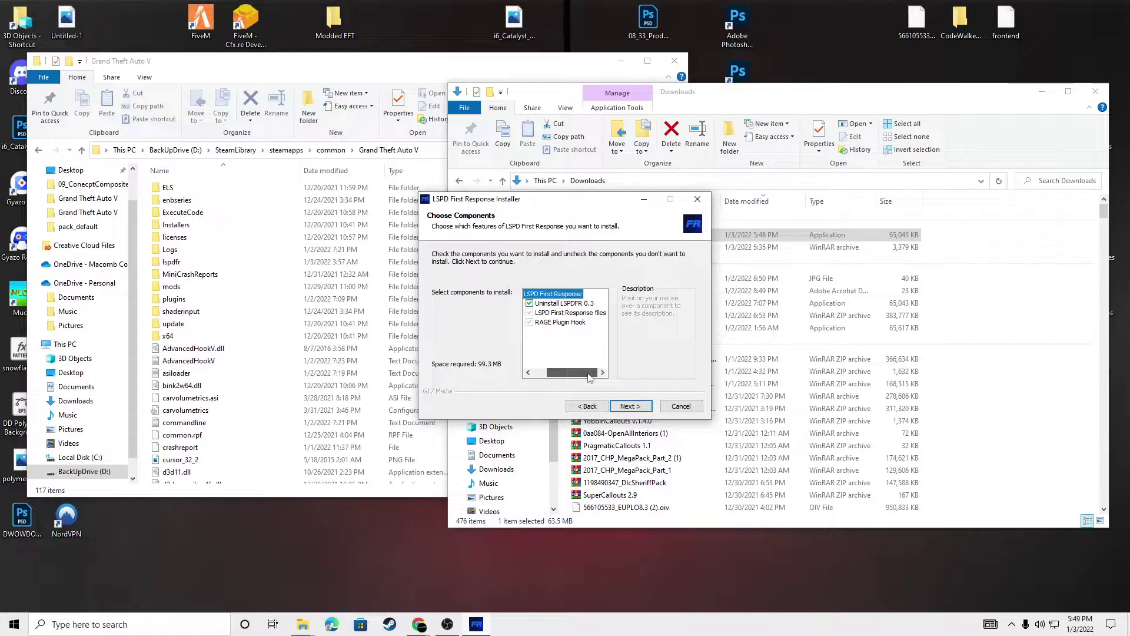
{"action": "mouse_move", "coordinate": [560, 327]}
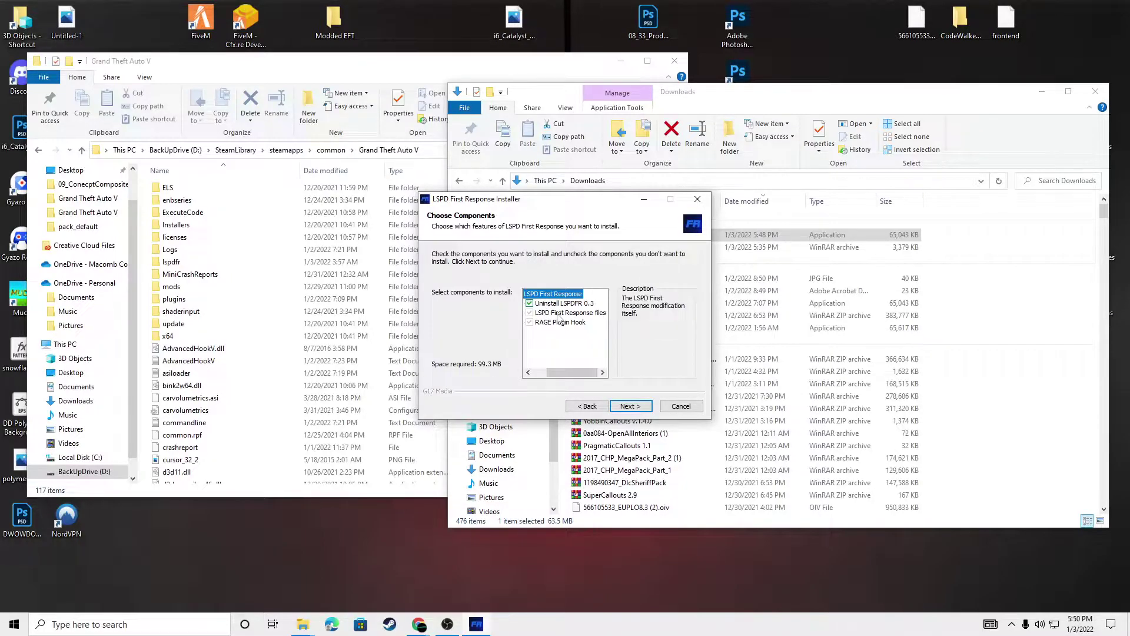
{"action": "left_click", "coordinate": [630, 405]}
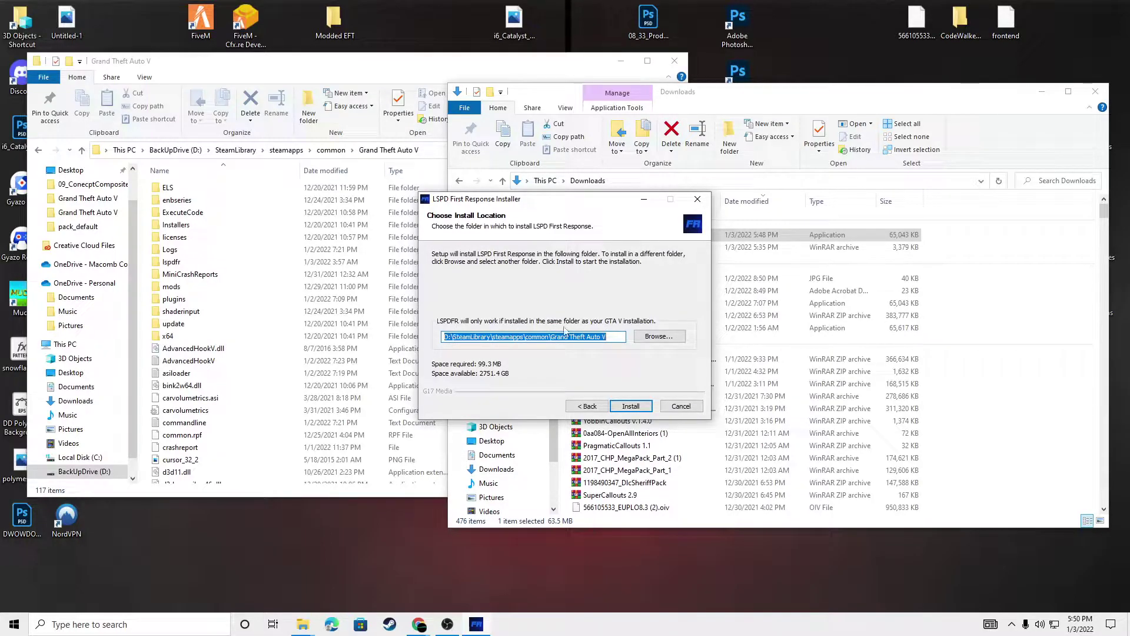
{"action": "left_click", "coordinate": [630, 411]}
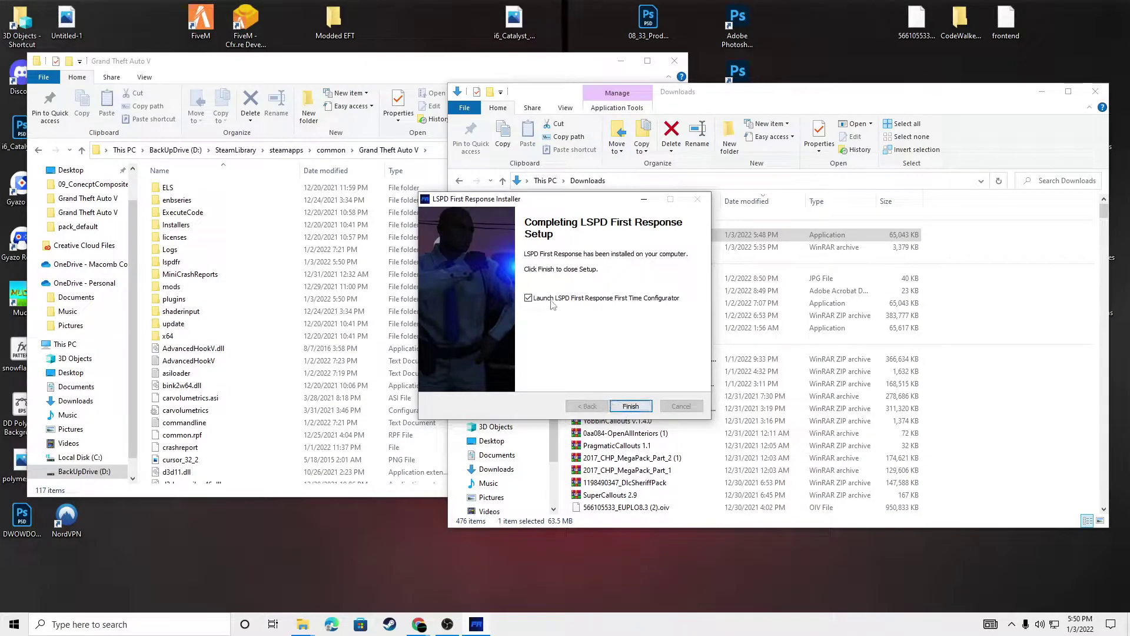
Finish the installer with the First Time Configurator launching, and advance the configurator to the RAGE Plugin Hook setup.
{"action": "left_click", "coordinate": [630, 405]}
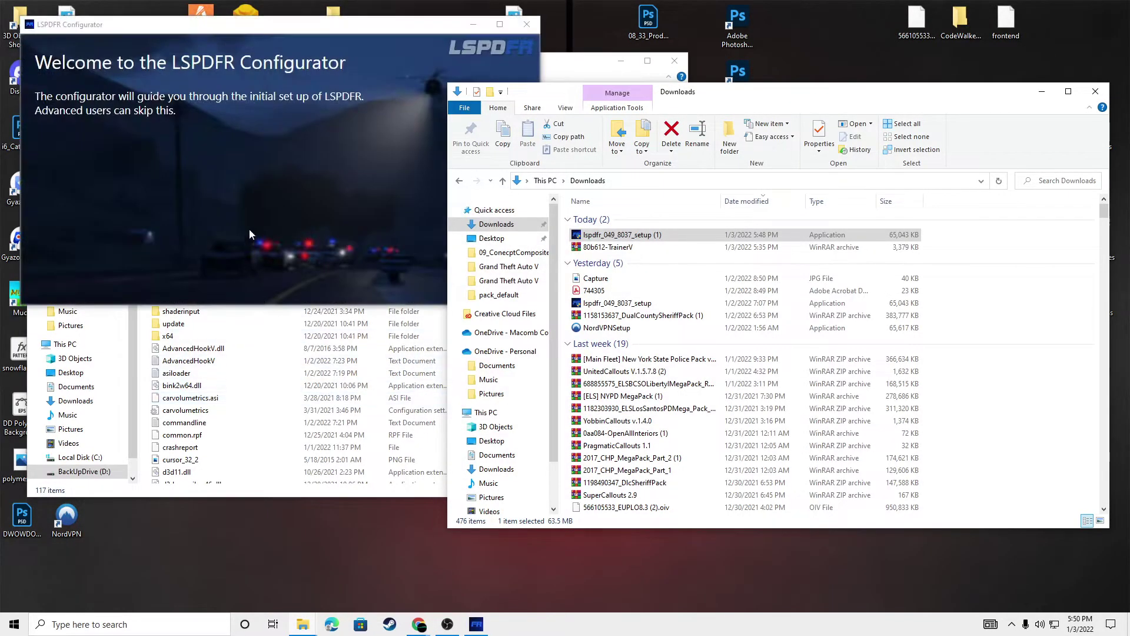
{"action": "left_click_drag", "start_coordinate": [312, 26], "coordinate": [609, 144]}
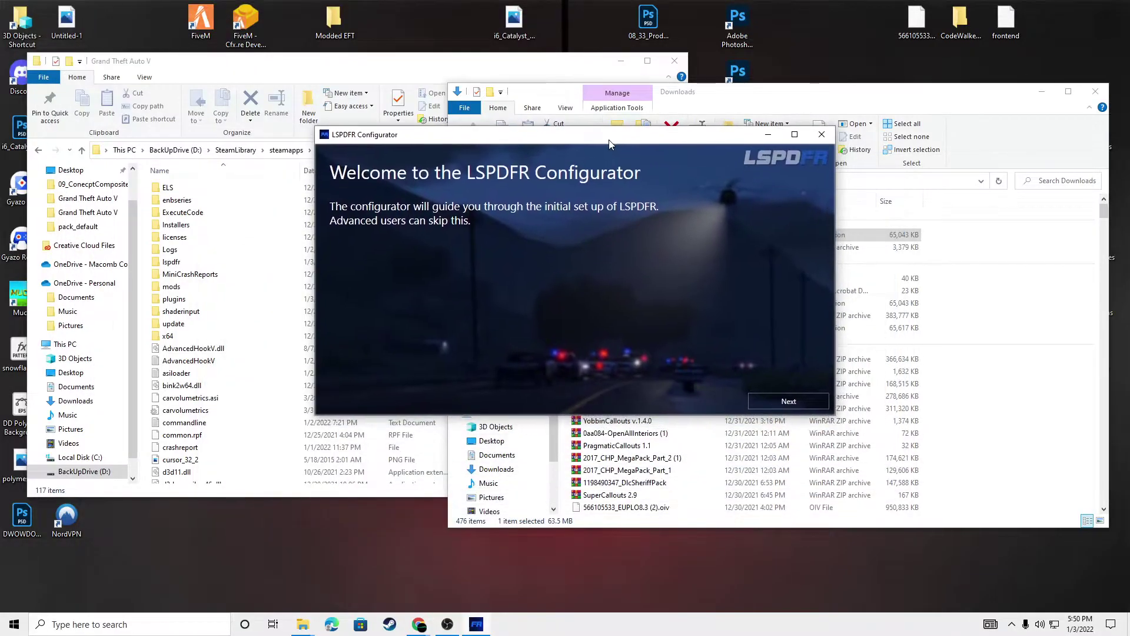
{"action": "left_click", "coordinate": [789, 401]}
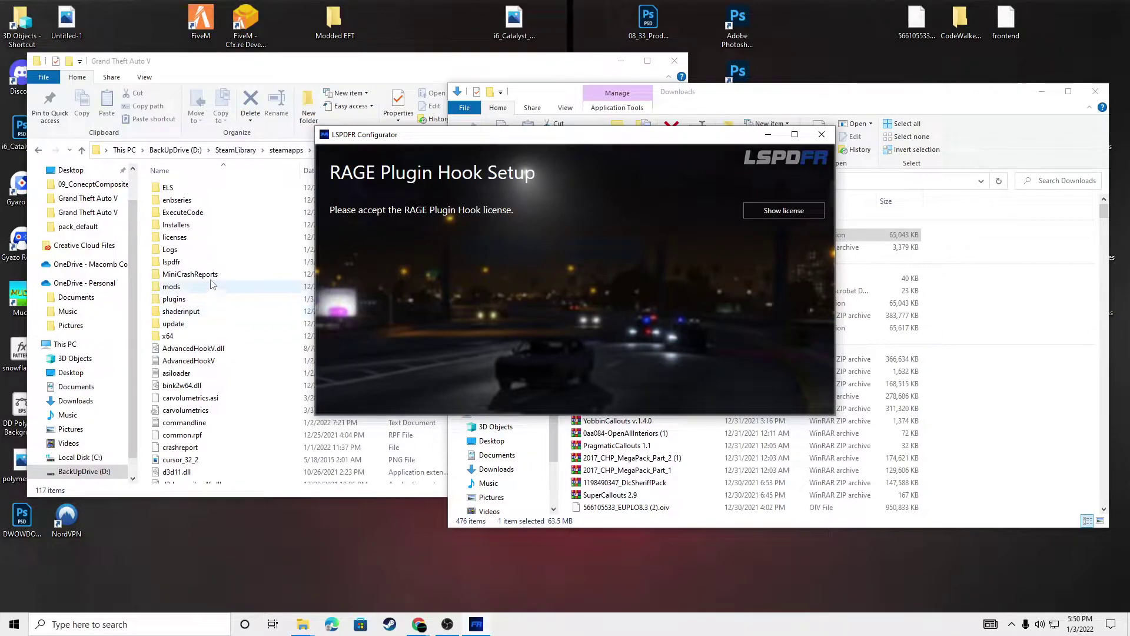
Accept the RAGE Plugin Hook license, apply its recommended settings automatically, and complete the LSPDFR setup.
{"action": "left_click", "coordinate": [806, 212]}
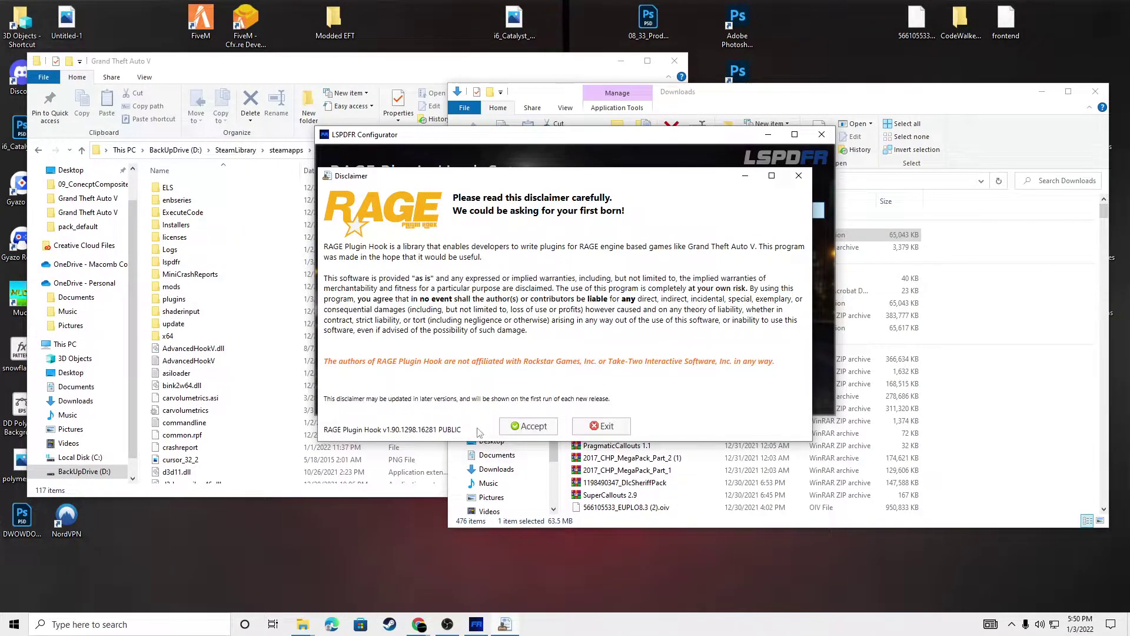
{"action": "left_click", "coordinate": [511, 427]}
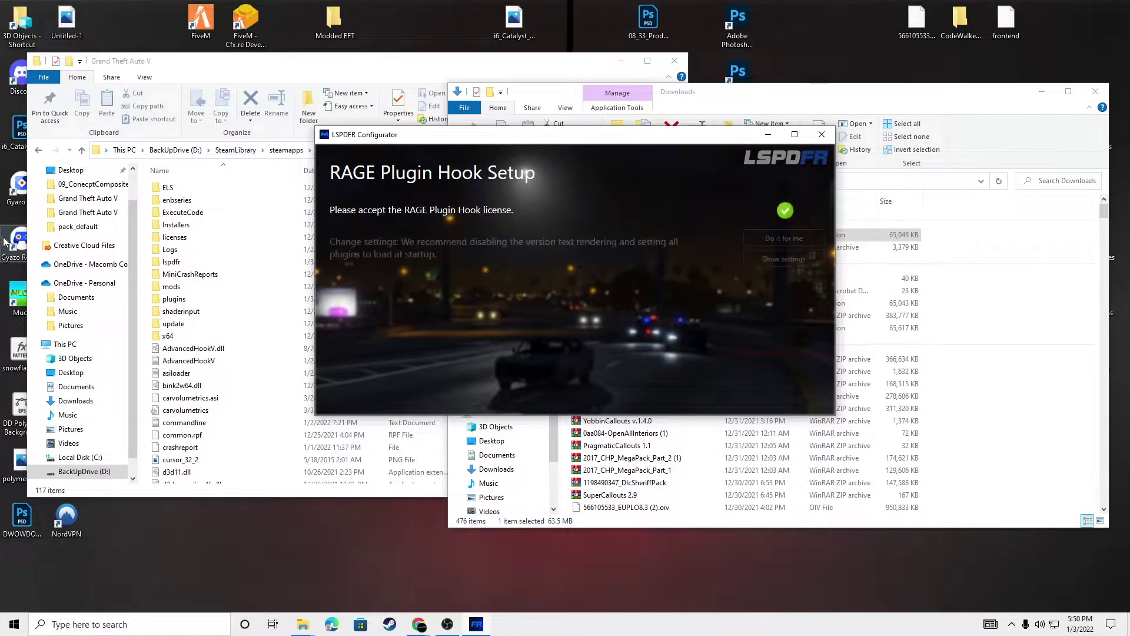
{"action": "left_click", "coordinate": [784, 238]}
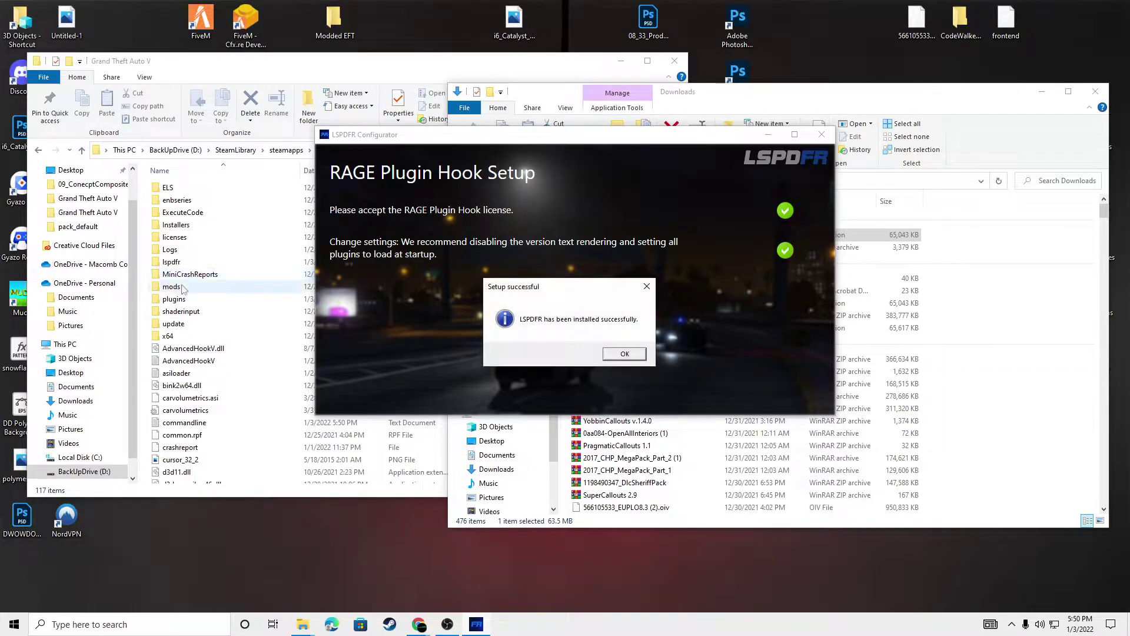
{"action": "left_click", "coordinate": [622, 353]}
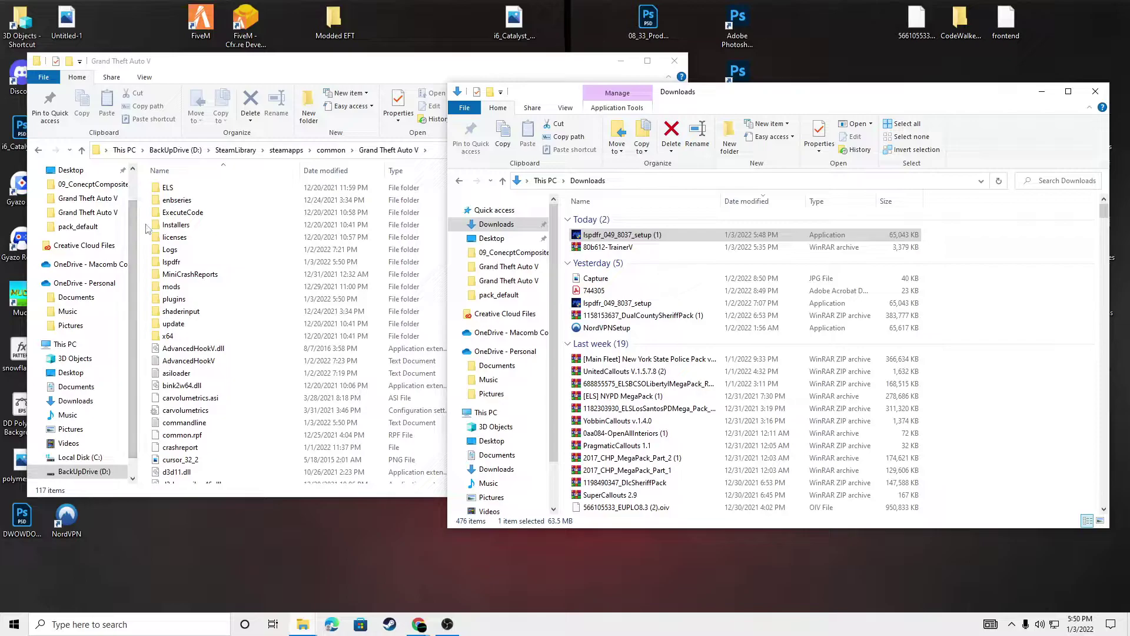
Close the Downloads window and reposition the Grand Theft Auto V folder window on the desktop.
{"action": "left_click_drag", "start_coordinate": [848, 105], "coordinate": [729, 111]}
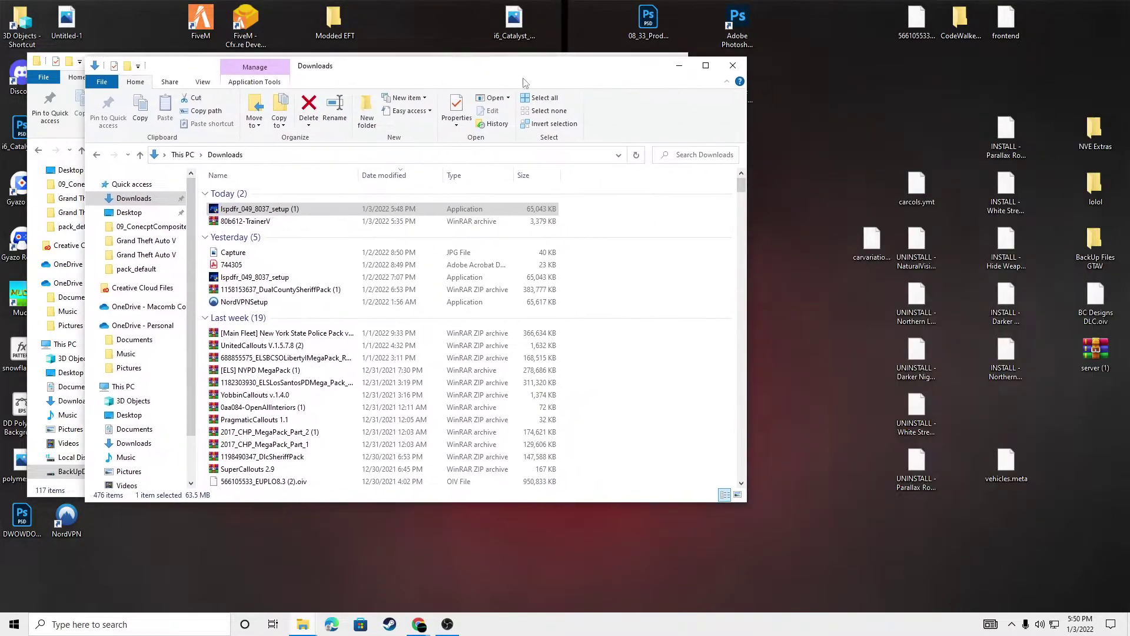
{"action": "left_click", "coordinate": [733, 65]}
{"action": "left_click_drag", "start_coordinate": [498, 68], "coordinate": [683, 78]}
Look through the Grand Theft Auto V folder and open the keys configuration file in its lspdfr folder for editing.
{"action": "scroll", "coordinate": [396, 265], "scroll_direction": "down", "scroll_amount": 10}
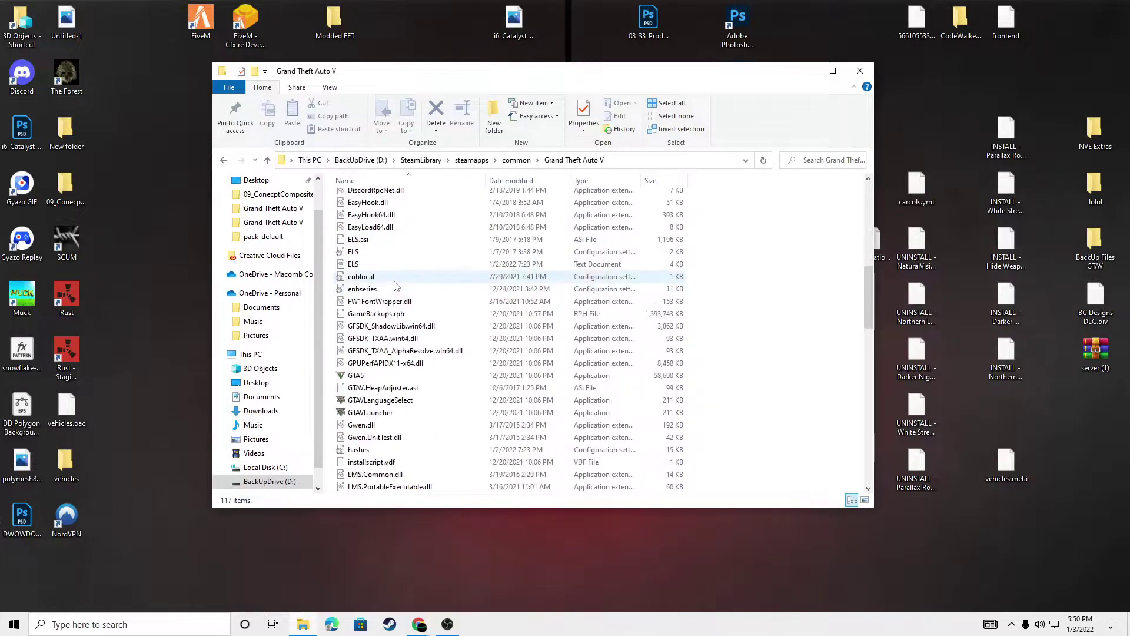
{"action": "scroll", "coordinate": [397, 286], "scroll_direction": "down", "scroll_amount": 14}
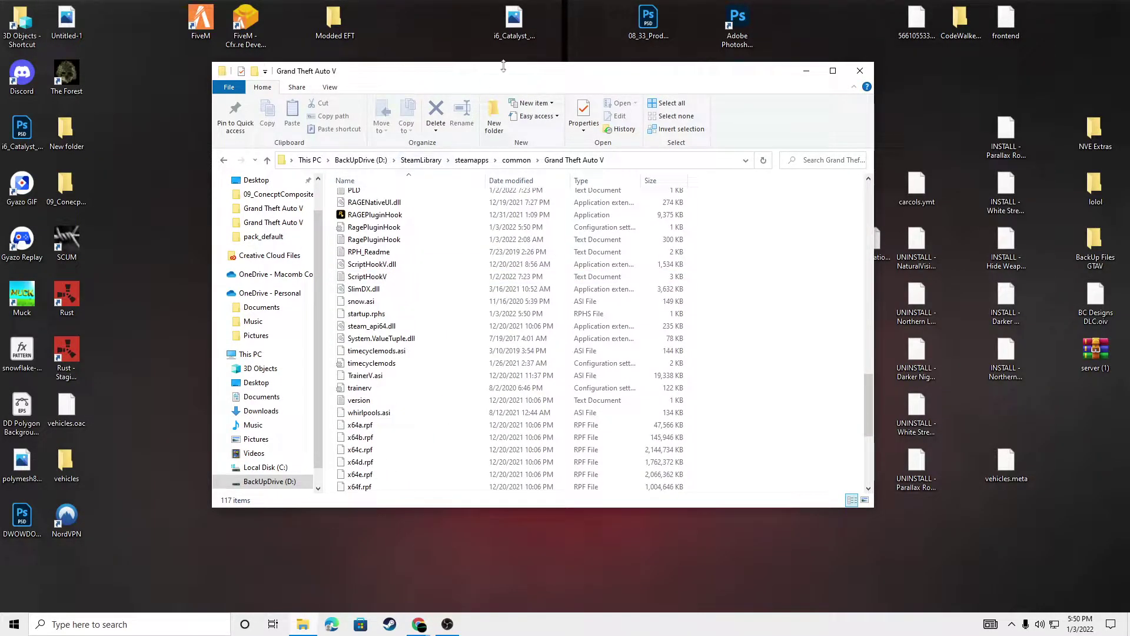
{"action": "mouse_move", "coordinate": [604, 74]}
{"action": "left_mouse_down"}
{"action": "mouse_move", "coordinate": [454, 84]}
{"action": "mouse_move", "coordinate": [619, 76]}
{"action": "left_mouse_up"}
{"action": "scroll", "coordinate": [415, 259], "scroll_direction": "up", "scroll_amount": 20}
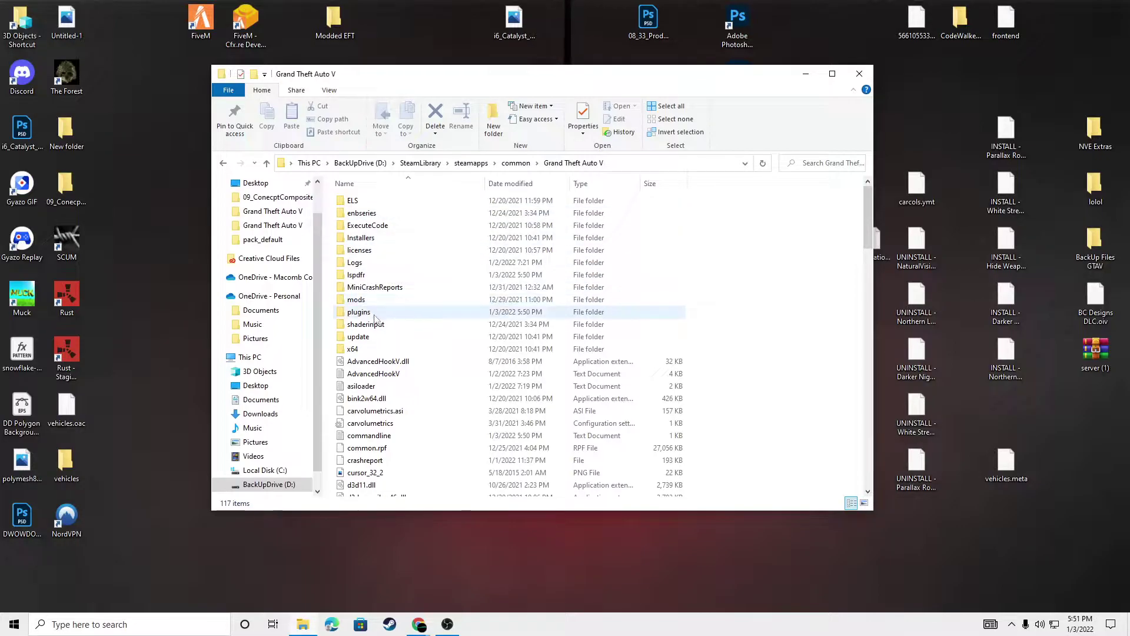
{"action": "double_click", "coordinate": [371, 274]}
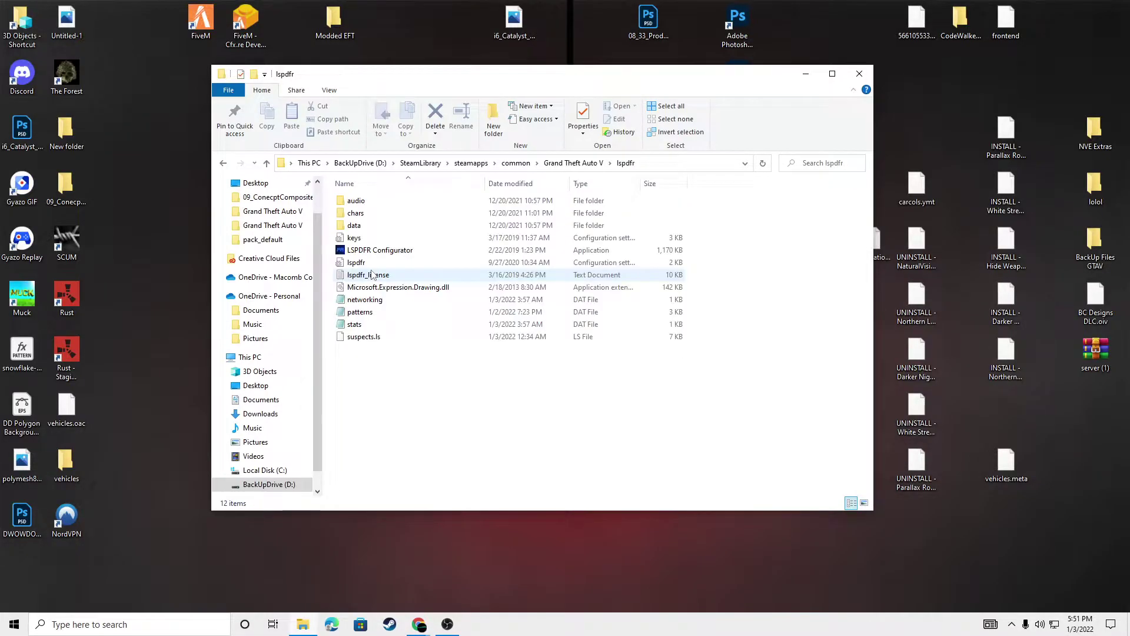
{"action": "right_click", "coordinate": [367, 239]}
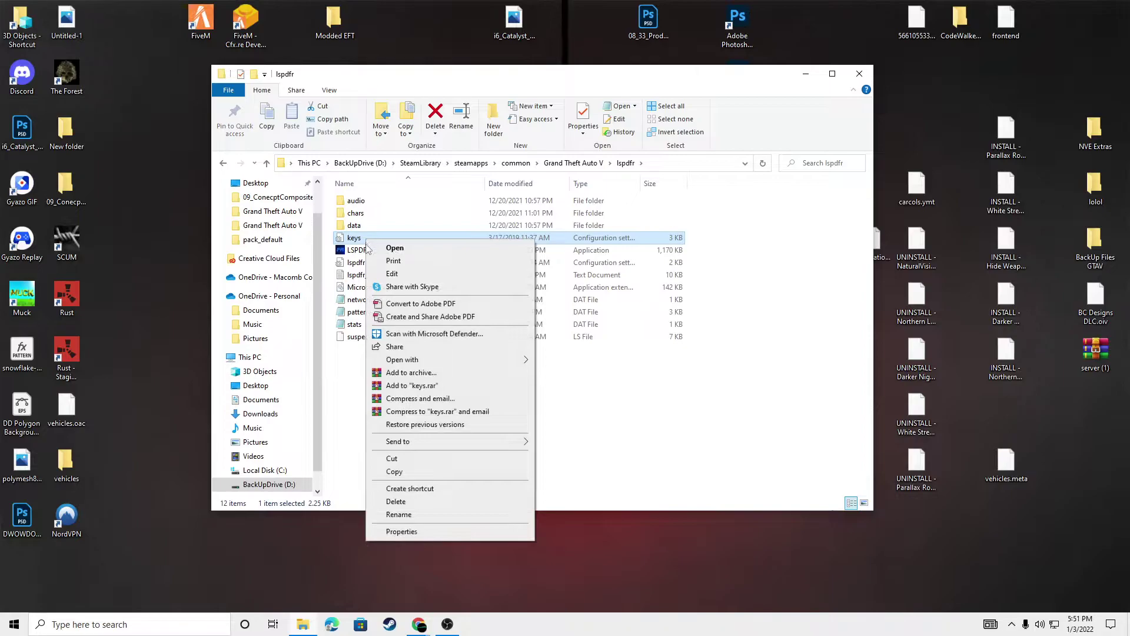
{"action": "left_click", "coordinate": [392, 273]}
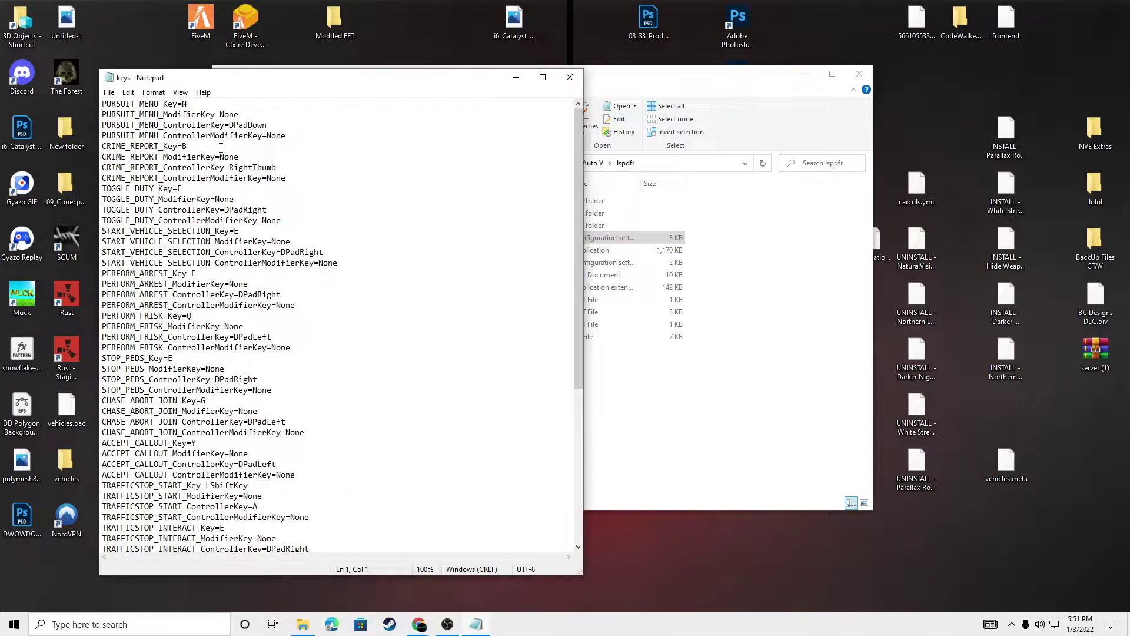
Replace the entire contents of the keys file with the copied backup key bindings, save it, and close it.
{"action": "scroll", "coordinate": [228, 159], "scroll_direction": "down", "scroll_amount": 8}
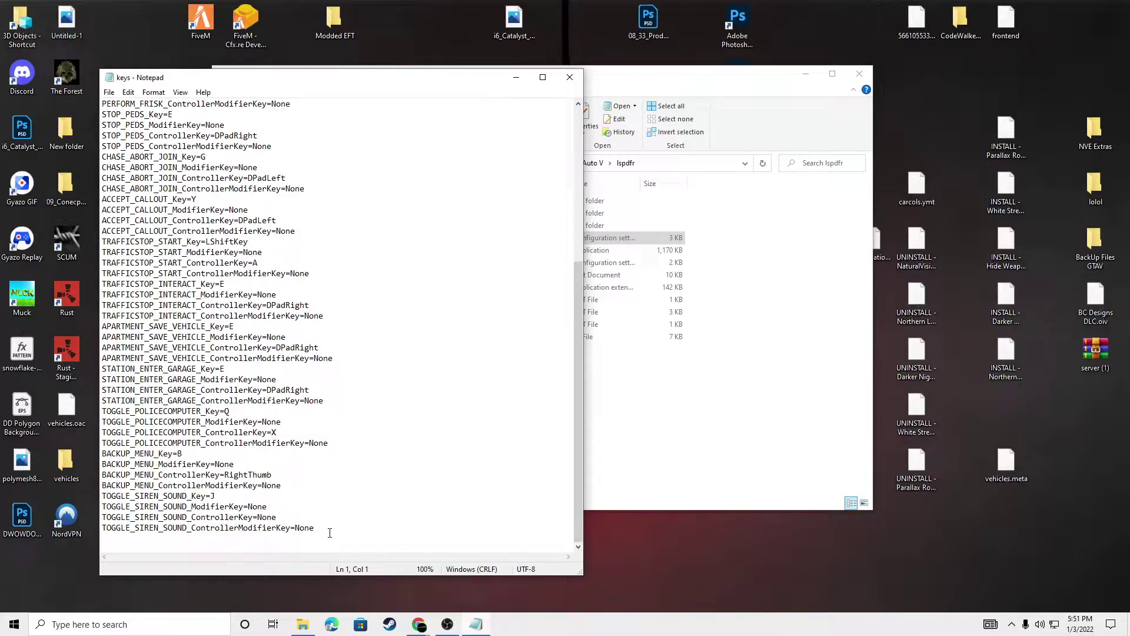
{"action": "left_click_drag", "start_coordinate": [329, 532], "coordinate": [60, 68]}
{"action": "key", "text": "BackSpace"}
{"action": "key", "text": "ctrl+v"}
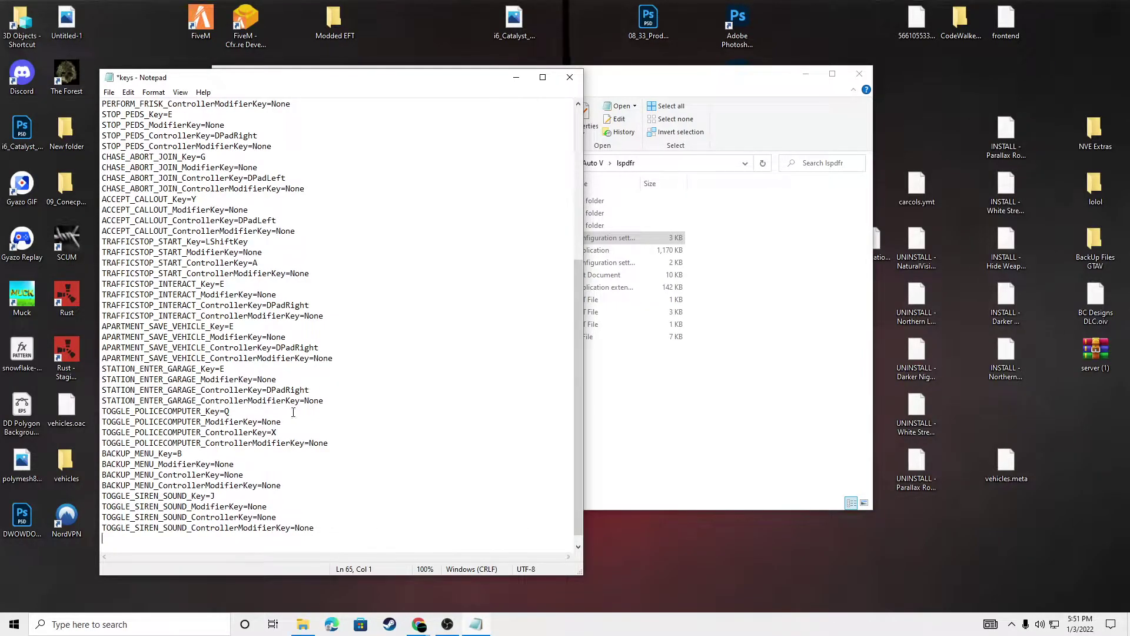
{"action": "scroll", "coordinate": [288, 409], "scroll_direction": "up", "scroll_amount": 8}
{"action": "left_click", "coordinate": [109, 92]}
{"action": "left_click", "coordinate": [125, 144]}
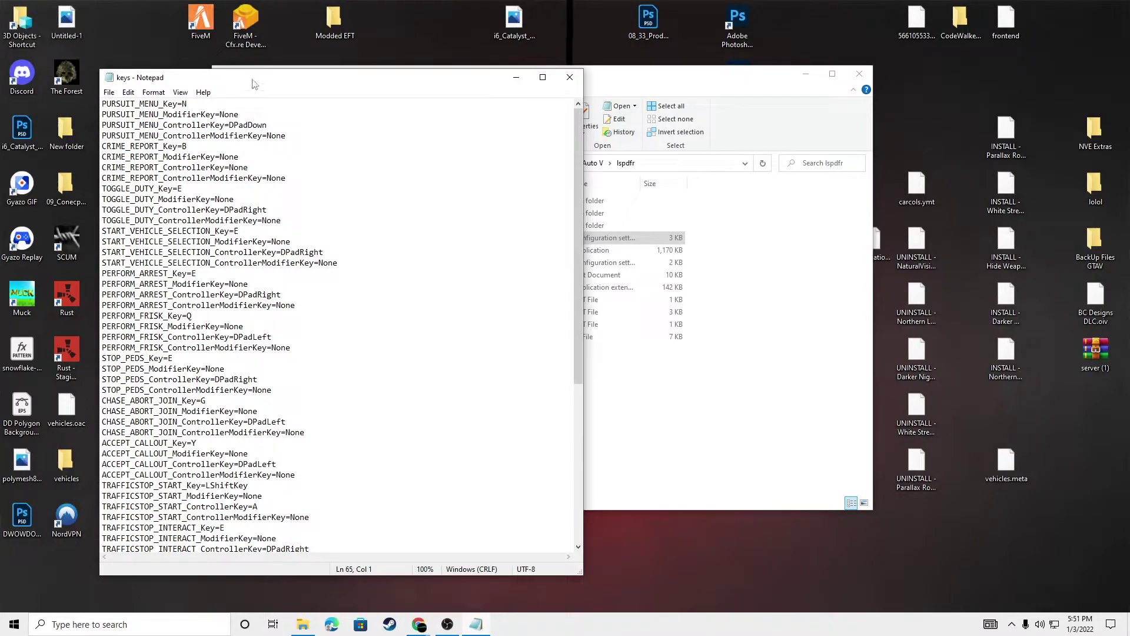
{"action": "left_click_drag", "start_coordinate": [254, 83], "coordinate": [366, 92]}
{"action": "left_click", "coordinate": [650, 85]}
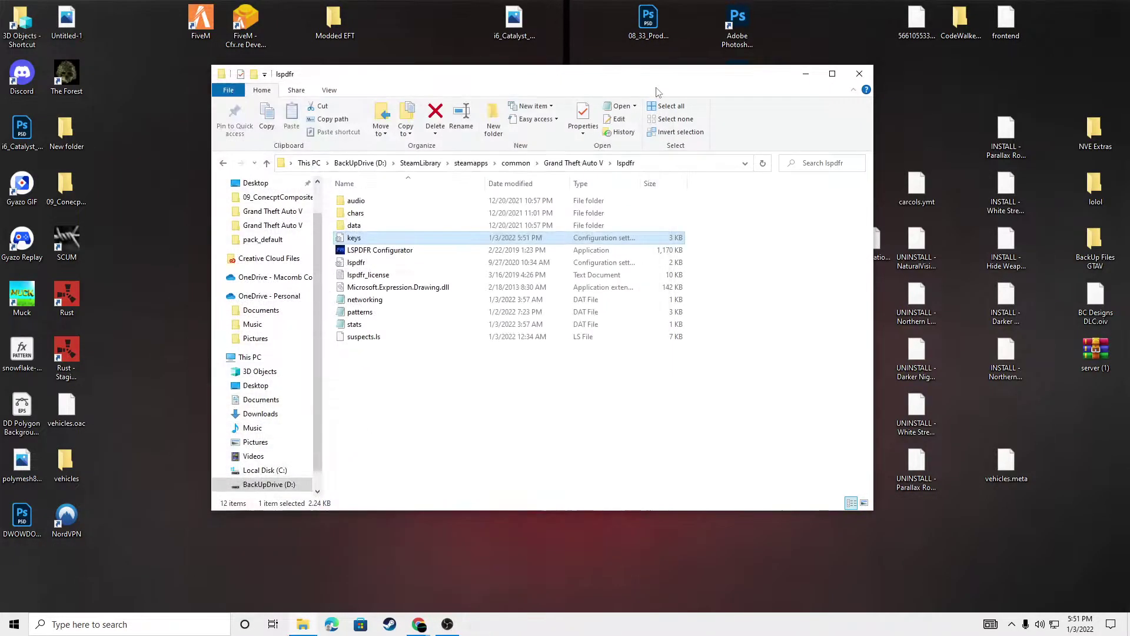
Return from the lspdfr folder to the main Grand Theft Auto V folder and reposition its window.
{"action": "left_click", "coordinate": [500, 446]}
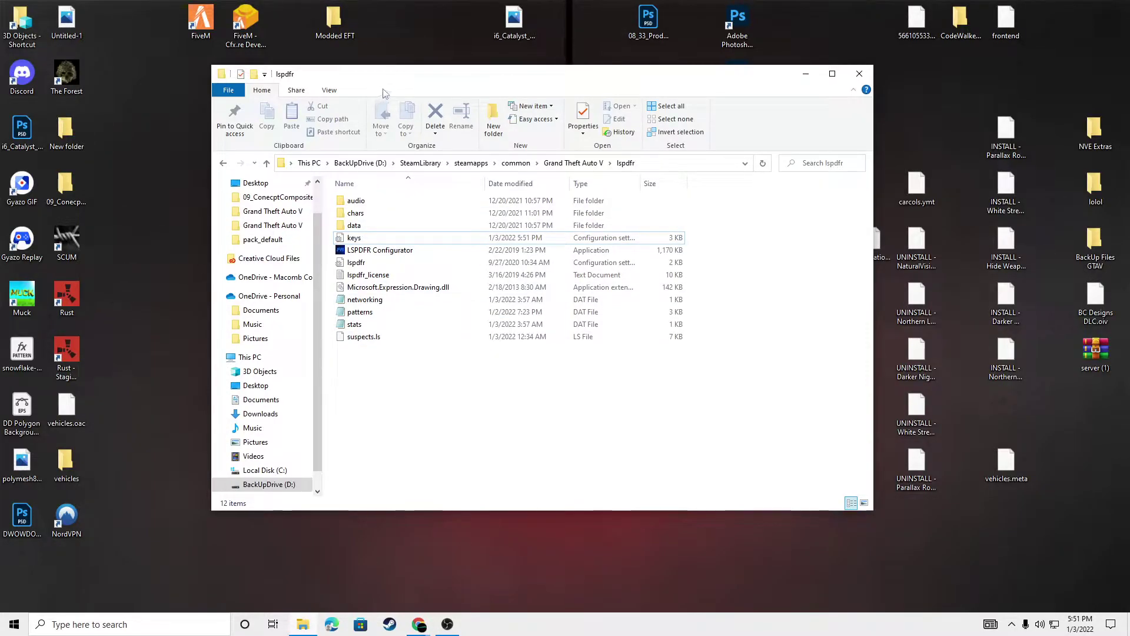
{"action": "left_click_drag", "start_coordinate": [301, 76], "coordinate": [214, 78]}
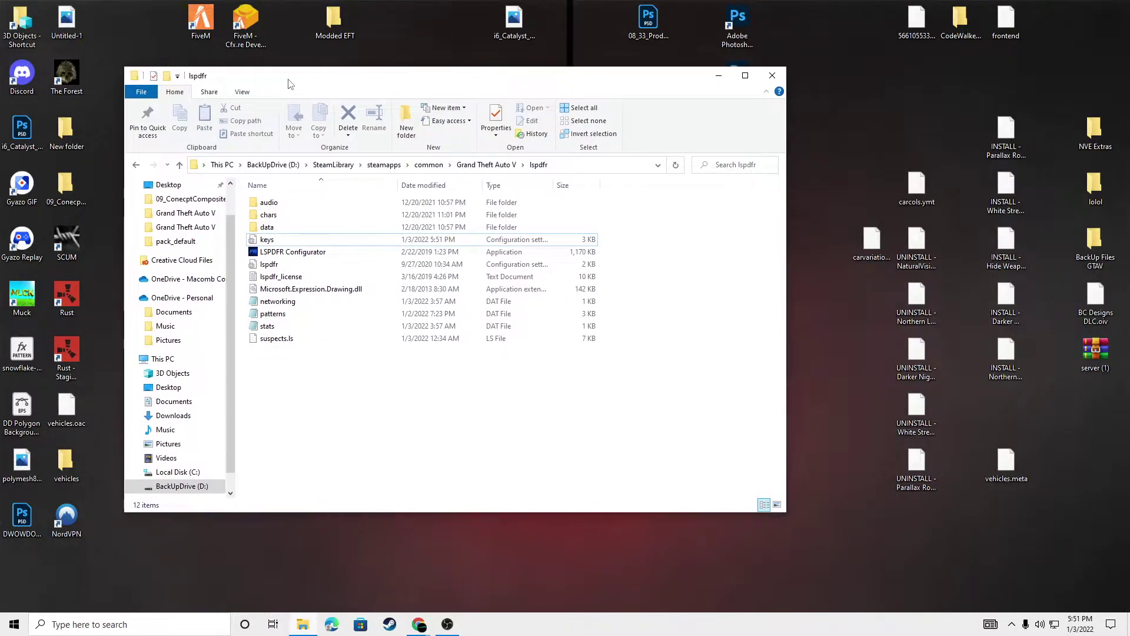
{"action": "left_click", "coordinate": [190, 216]}
{"action": "left_click_drag", "start_coordinate": [591, 81], "coordinate": [722, 101]}
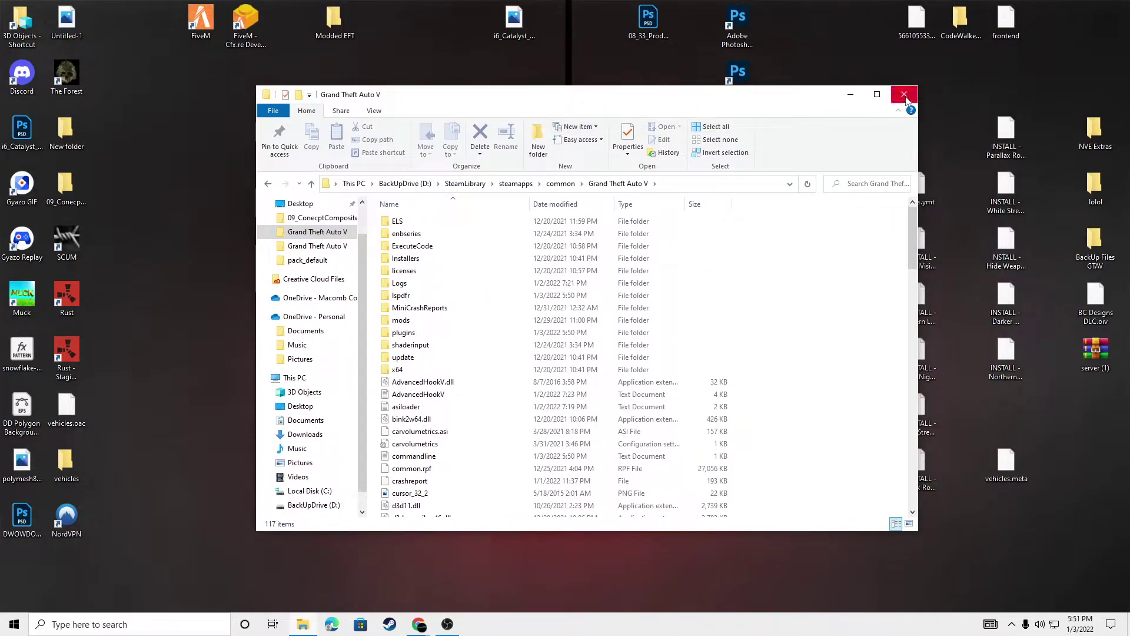
Run RAGEPluginHook from the Grand Theft Auto V folder with its settings dialog showing.
{"action": "scroll", "coordinate": [463, 352], "scroll_direction": "down", "scroll_amount": 12}
{"action": "scroll", "coordinate": [463, 351], "scroll_direction": "down", "scroll_amount": 7}
{"action": "left_click_drag", "start_coordinate": [539, 86], "coordinate": [705, 200]}
{"action": "left_click", "coordinate": [284, 300]}
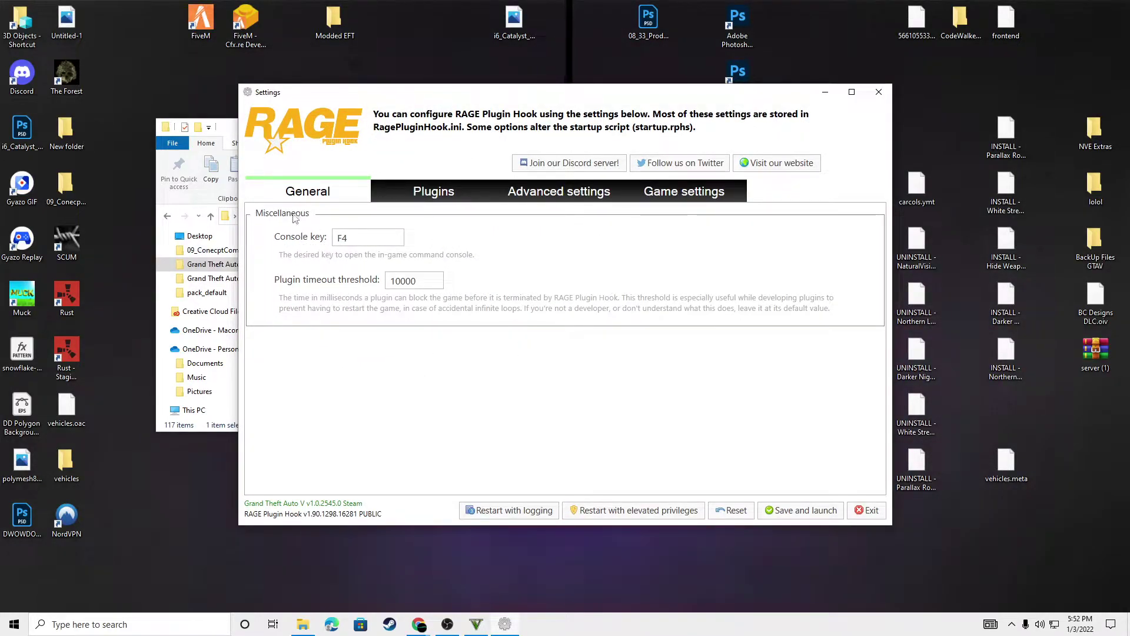
Review the RAGE Plugin Hook plugin and advanced settings, then save them and launch the game into Story Mode.
{"action": "left_click", "coordinate": [451, 199]}
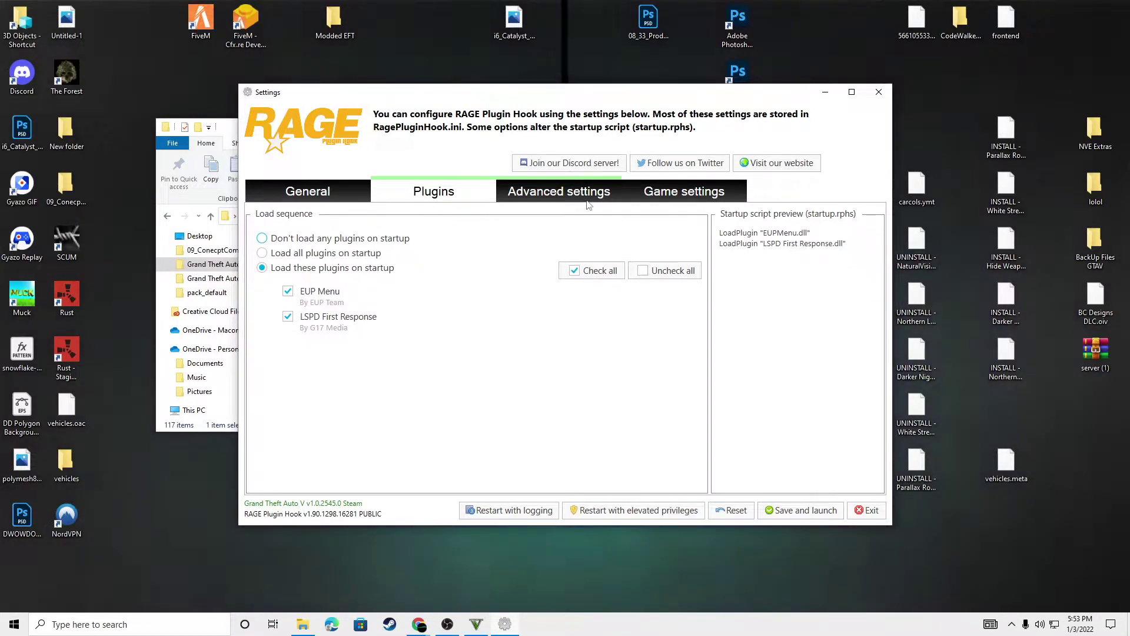
{"action": "left_click", "coordinate": [558, 192]}
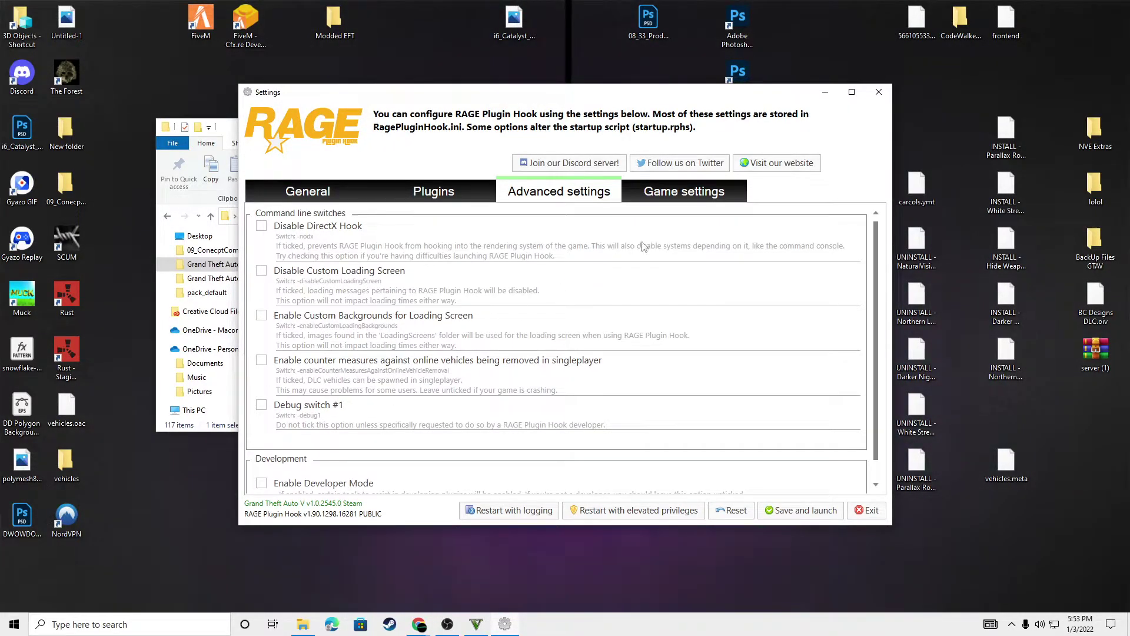
{"action": "left_click", "coordinate": [800, 510]}
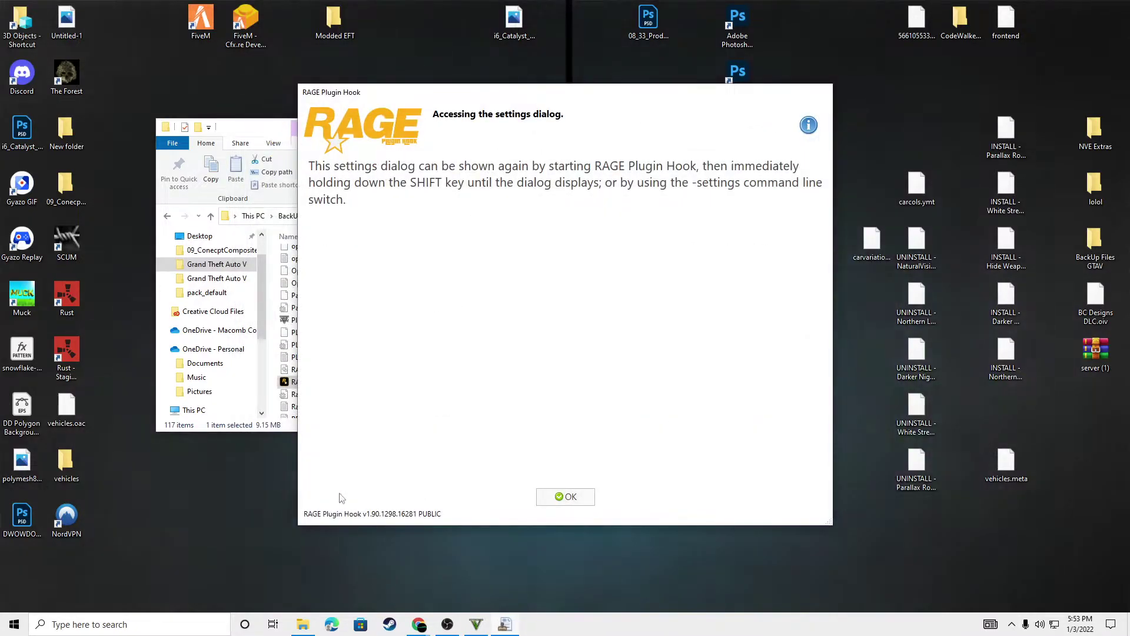
{"action": "left_click", "coordinate": [566, 497]}
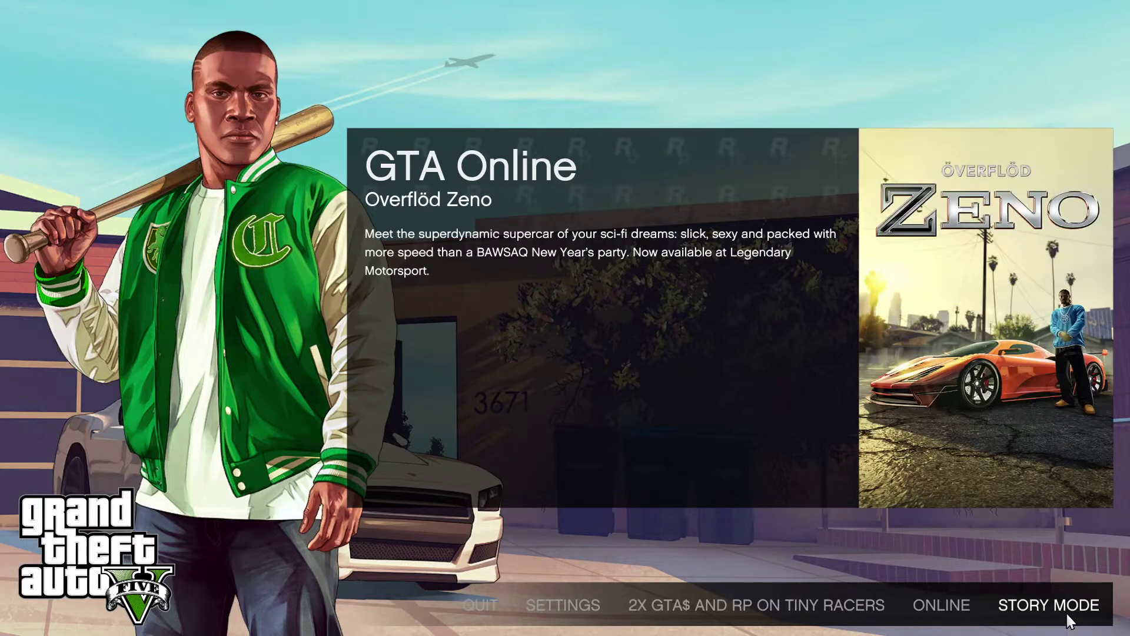
{"action": "left_click", "coordinate": [1066, 612]}
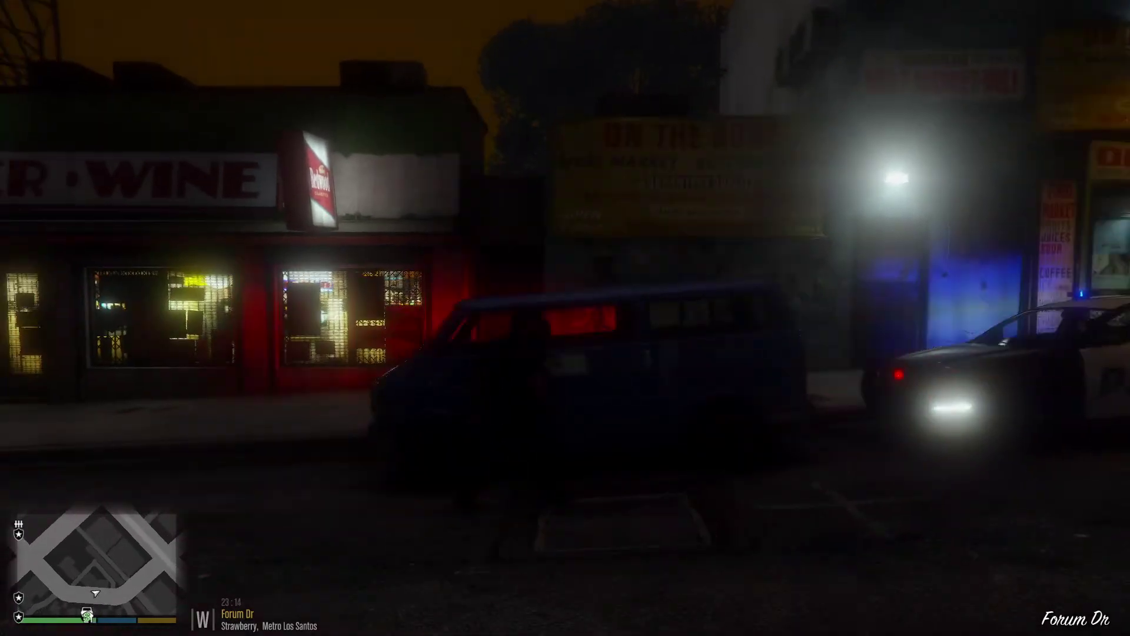
Check the Police Radio entry in the in-game interaction menu, close the menu, and walk down the street.
{"action": "key", "text": "m"}
{"action": "key", "text": "Down"}
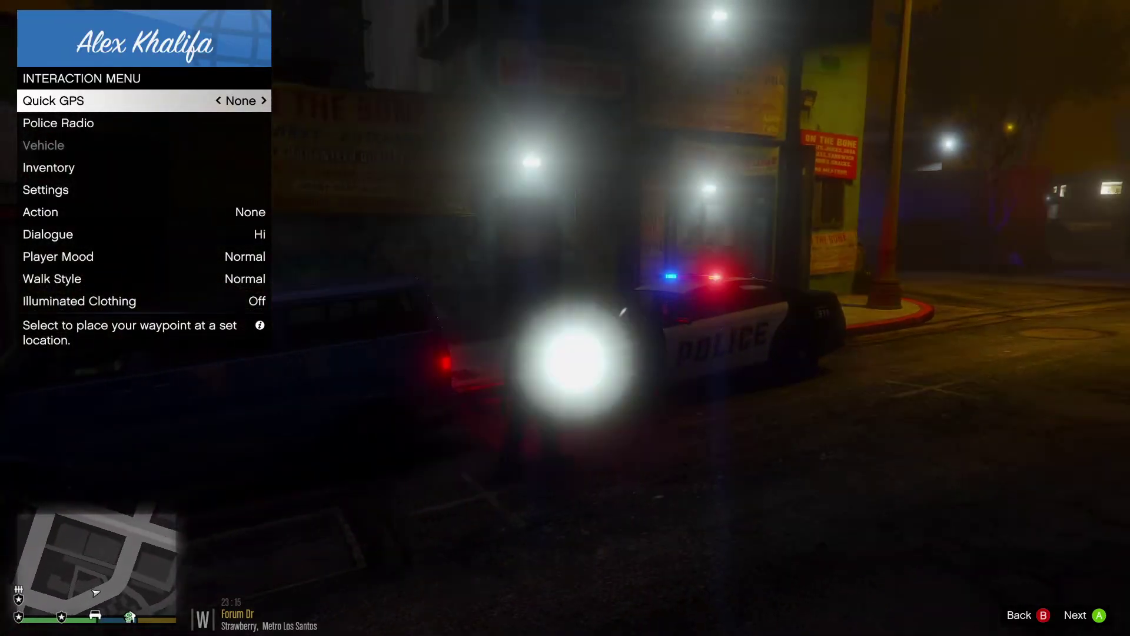
{"action": "key", "text": "Return"}
{"action": "key", "text": "BackSpace"}
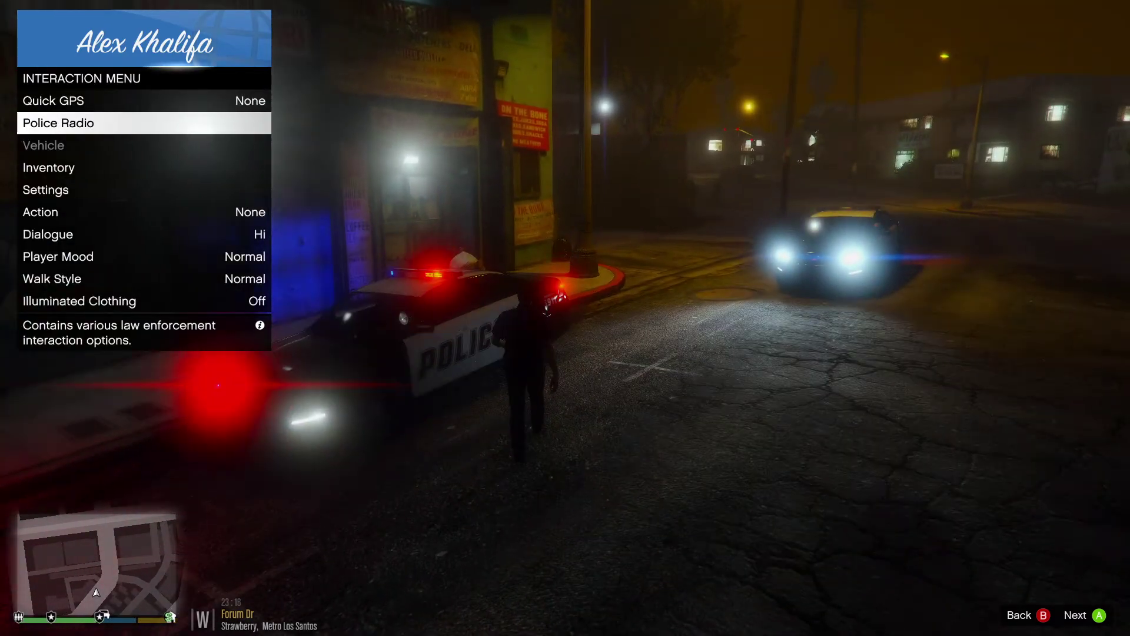
{"action": "key", "text": "BackSpace"}
{"action": "key", "text": "w"}
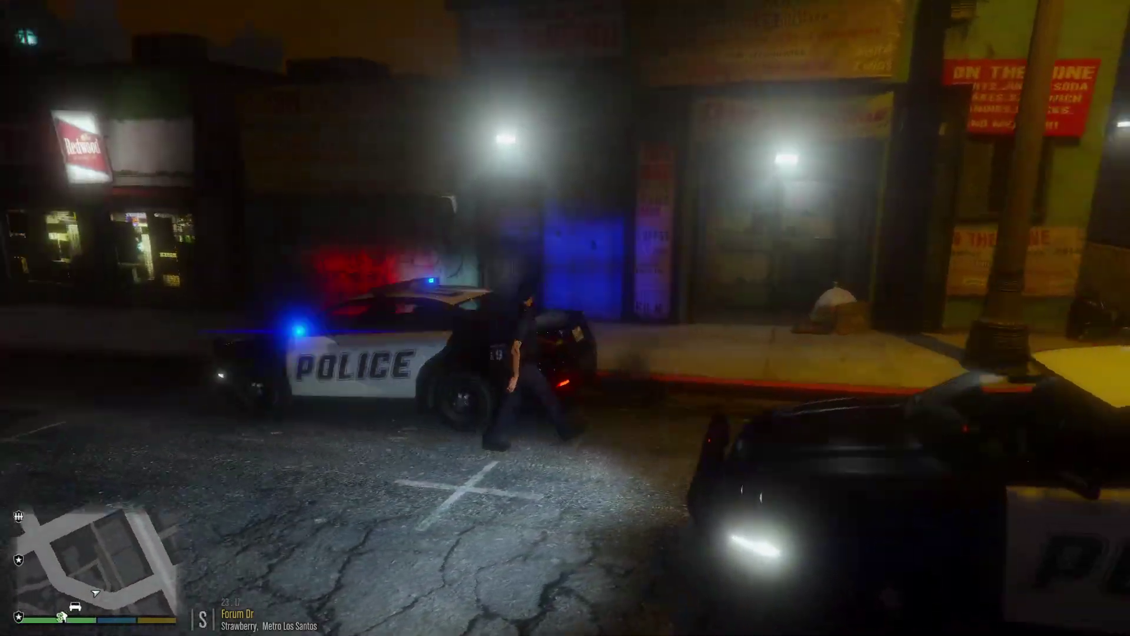
{"action": "key", "text": "w"}
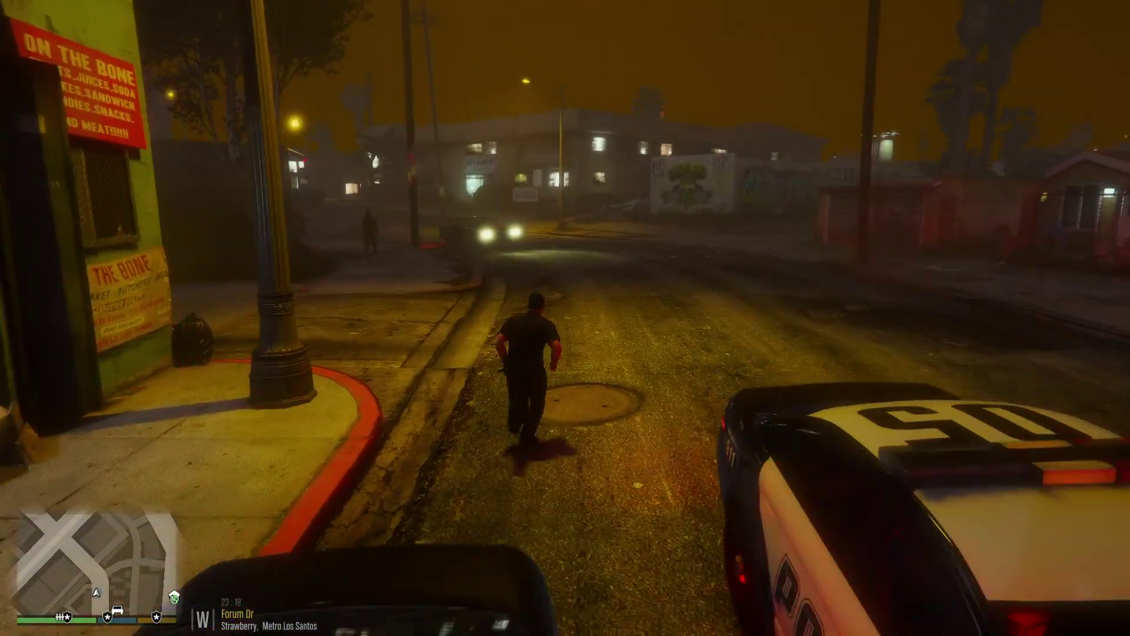
{"action": "key", "text": "m"}
{"action": "key", "text": "BackSpace"}
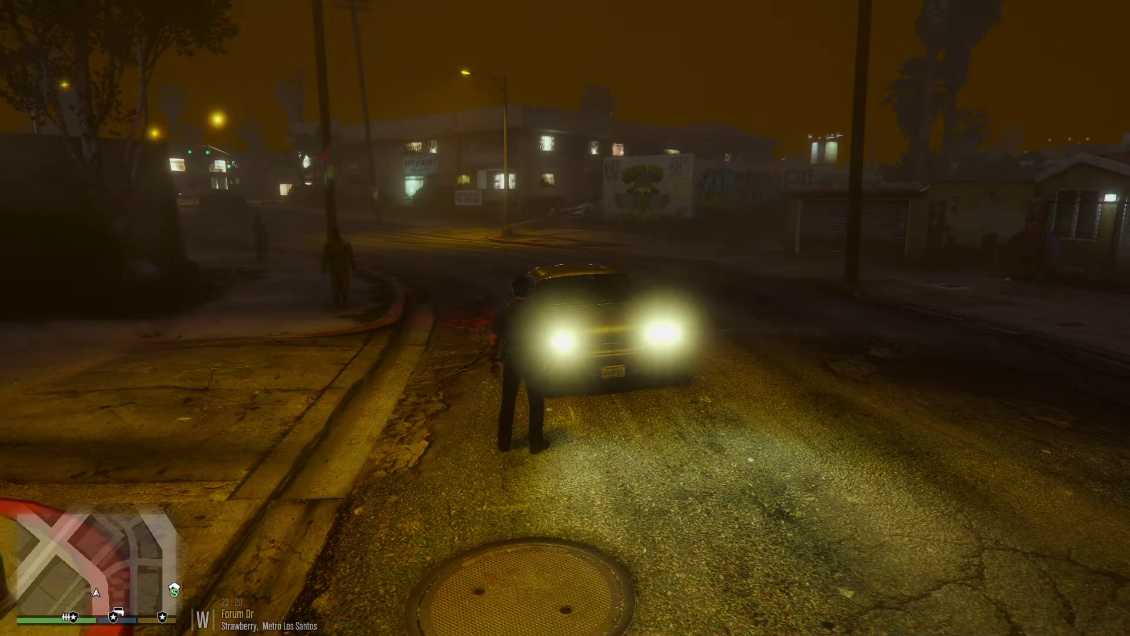
Open the Emergency category of the trainer's Vehicle Spawn Menu.
{"action": "key", "text": "F4"}
{"action": "key", "text": "Down"}
{"action": "key", "text": "Down"}
{"action": "key", "text": "Return"}
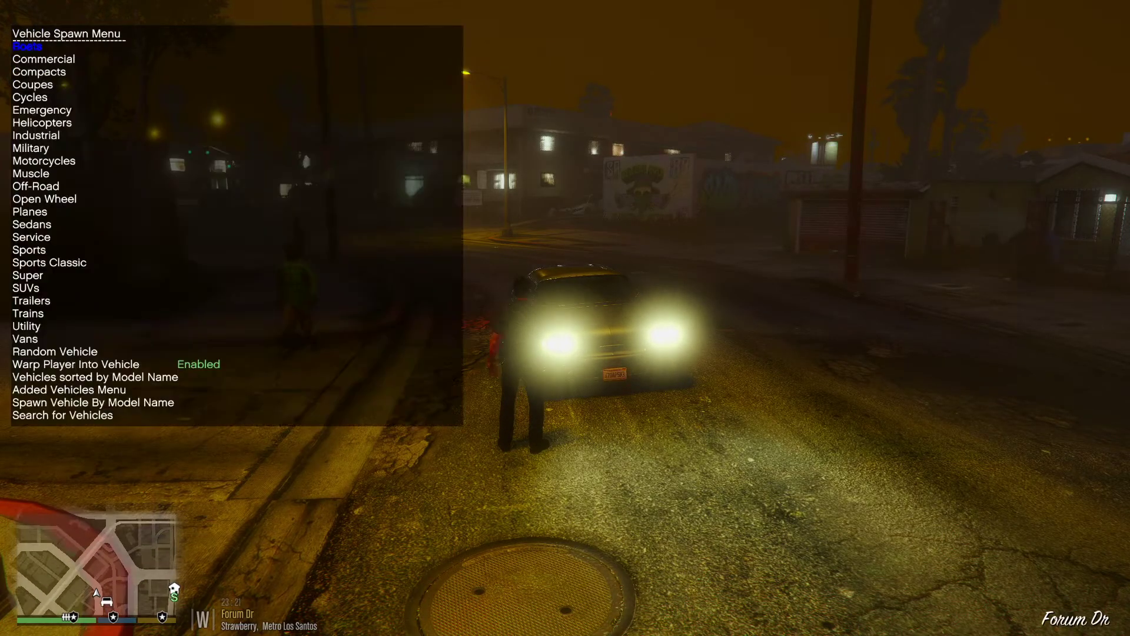
{"action": "key", "text": "Down"}
{"action": "key", "text": "Down"}
{"action": "key", "text": "Down"}
{"action": "key", "text": "Down"}
{"action": "key", "text": "Down"}
{"action": "key", "text": "Return"}
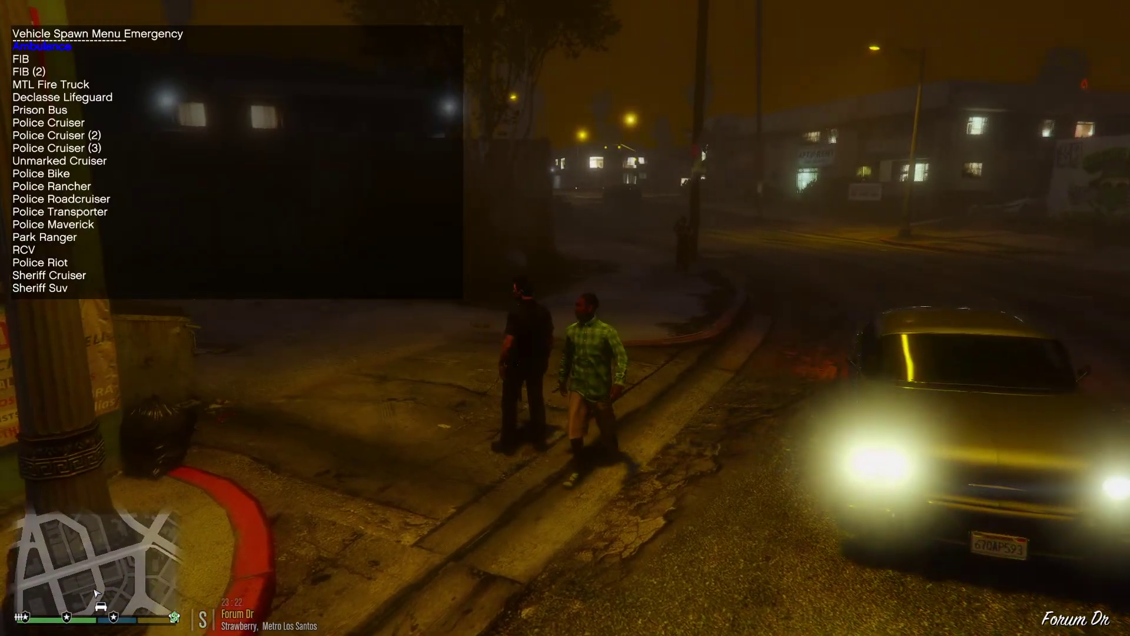
Spawn the FIB vehicle from the Emergency category.
{"action": "key", "text": "Down"}
{"action": "key", "text": "Down"}
{"action": "key", "text": "Up"}
{"action": "key", "text": "Return"}
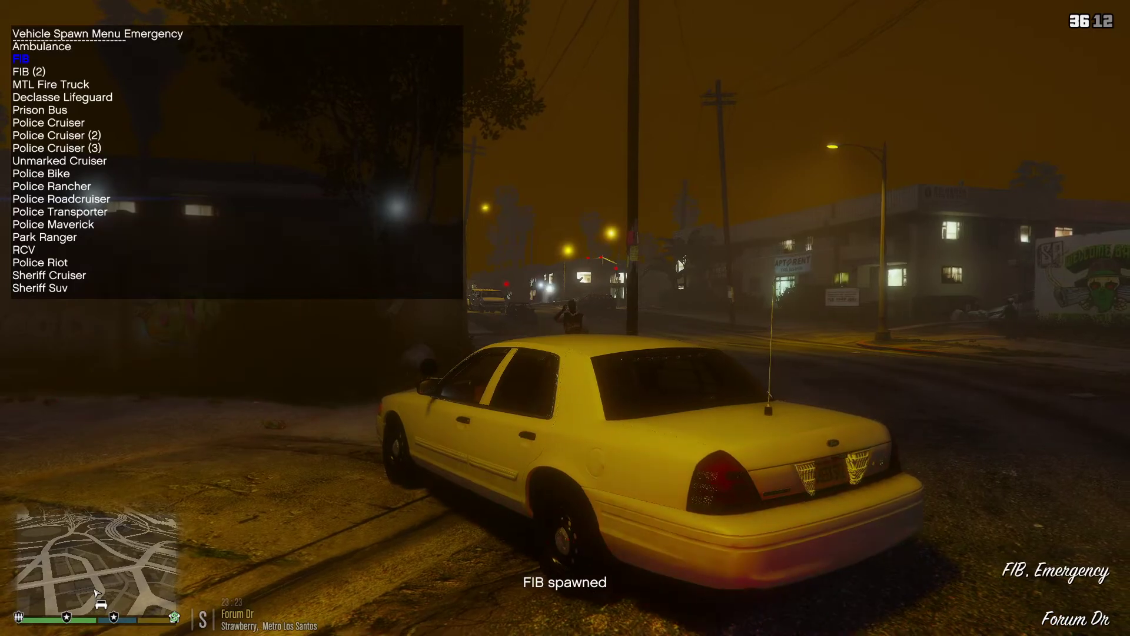
Get out of the spawned FIB car and open the trainer's Vehicle Options.
{"action": "key", "text": "F4"}
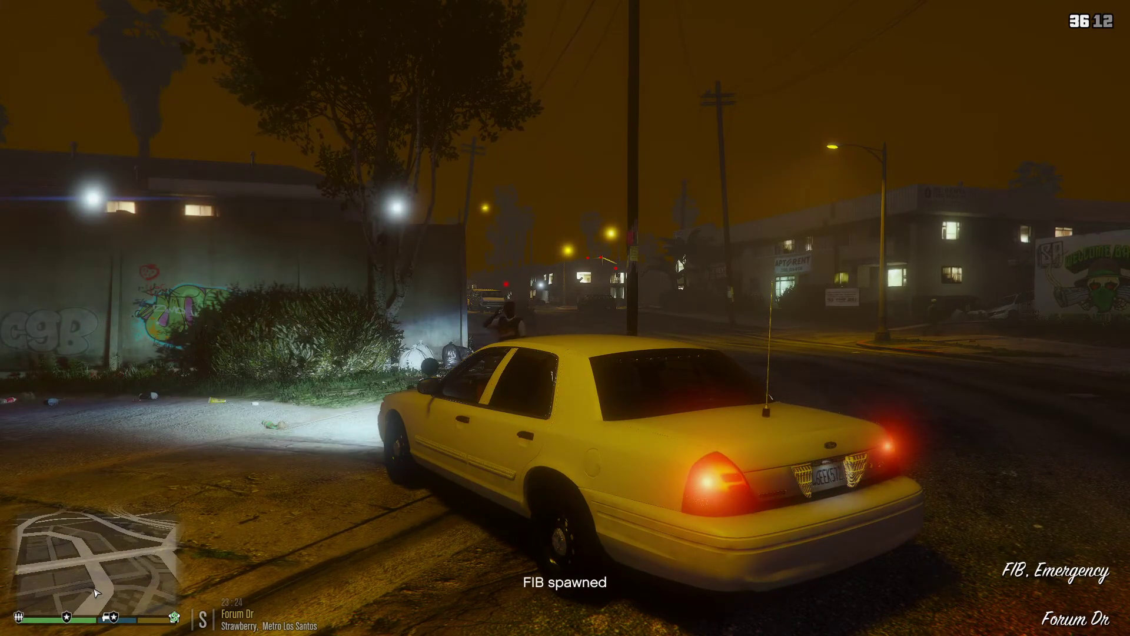
{"action": "key", "text": "f"}
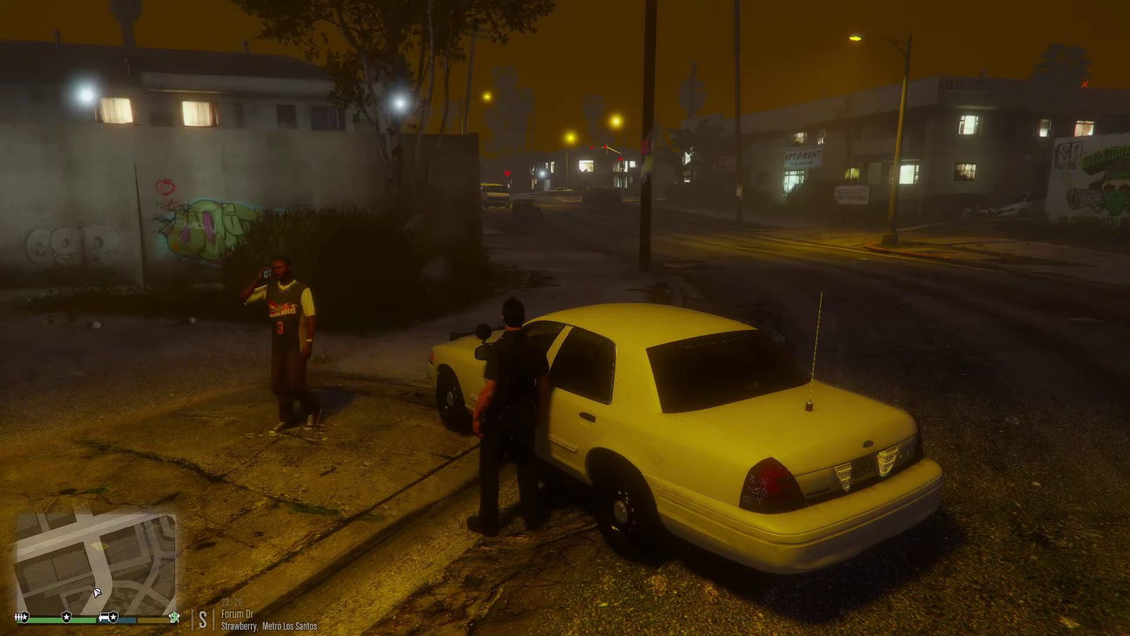
{"action": "key", "text": "F4"}
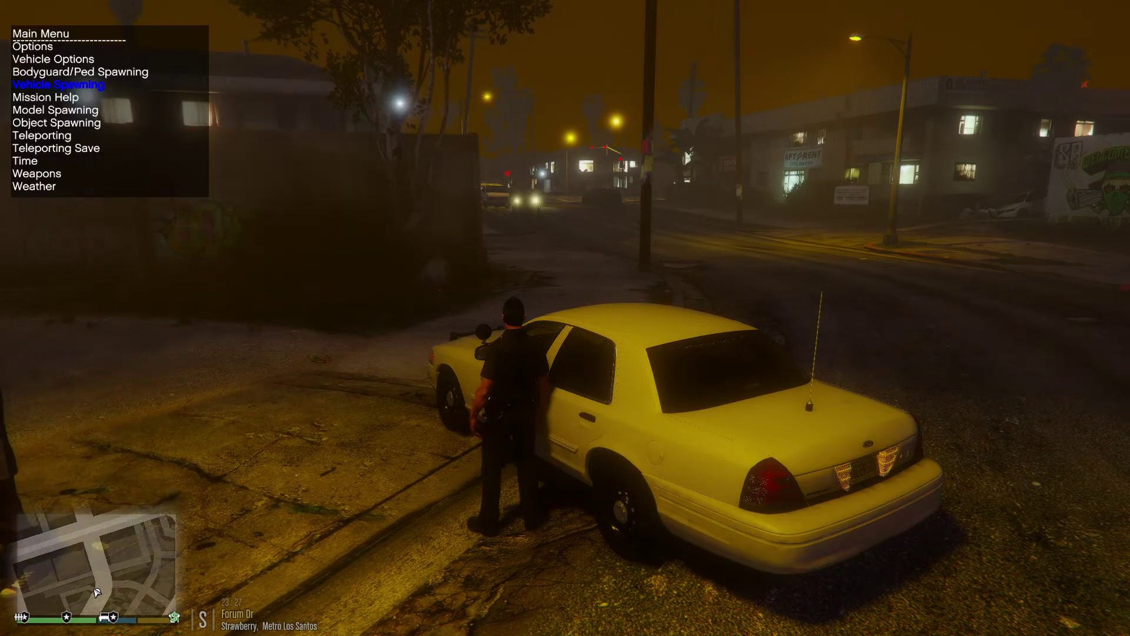
{"action": "key", "text": "Up"}
{"action": "key", "text": "Up"}
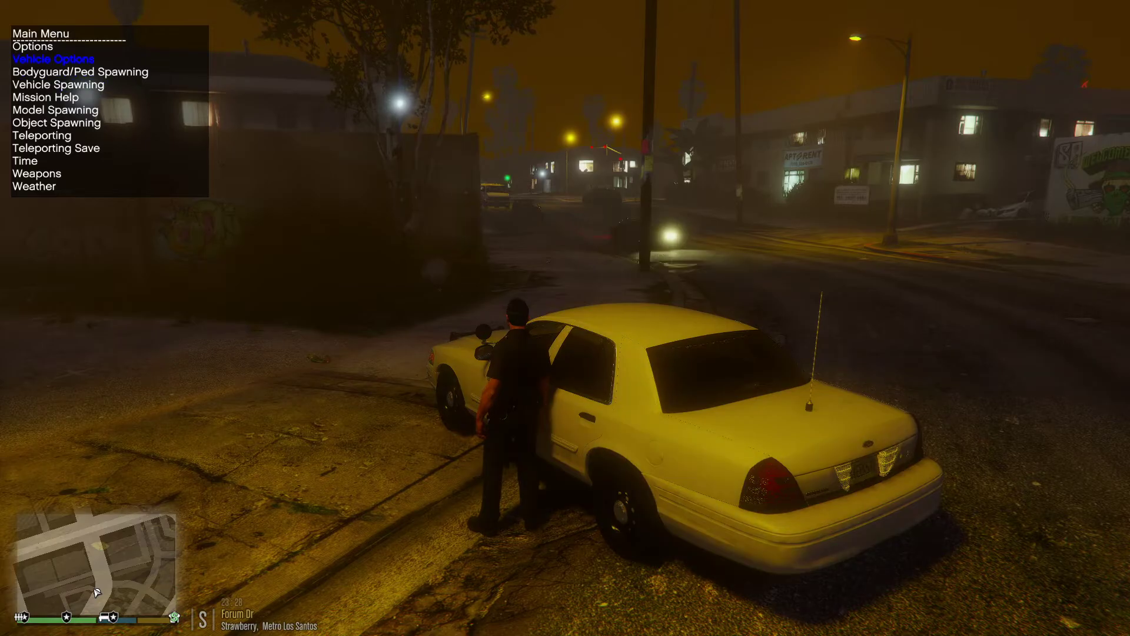
{"action": "key", "text": "Down"}
{"action": "key", "text": "Up"}
{"action": "key", "text": "Return"}
Open the Default Radio Station settings within the trainer's Vehicle Options.
{"action": "key", "text": "Down"}
{"action": "key", "text": "Down"}
{"action": "key", "text": "Down"}
{"action": "key", "text": "Down"}
{"action": "key", "text": "Down"}
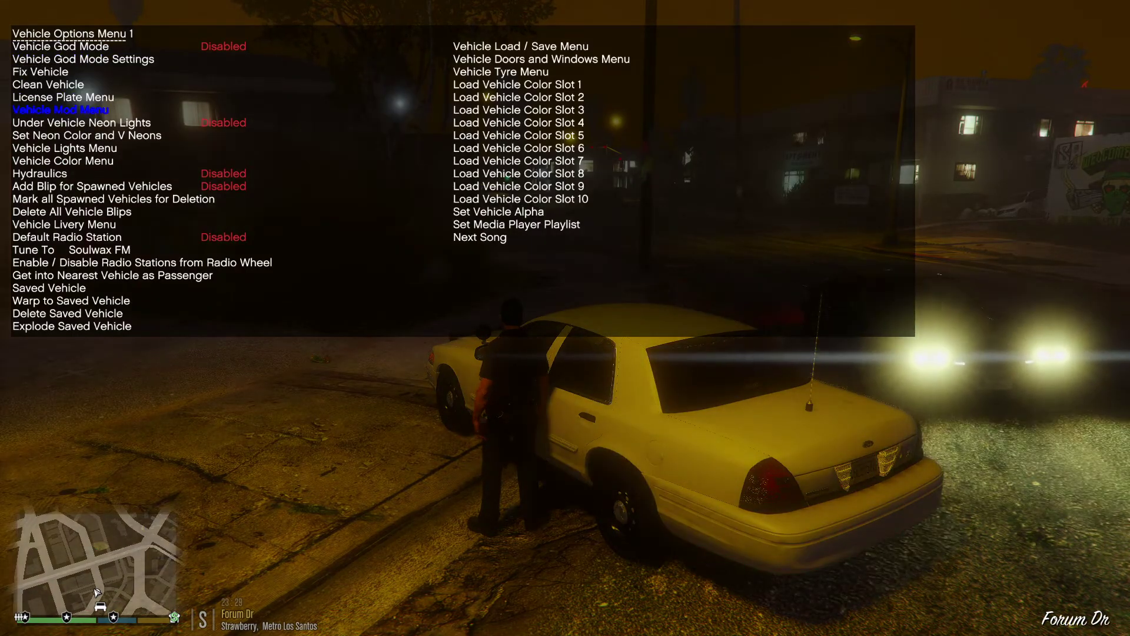
{"action": "key", "text": "Down"}
{"action": "key", "text": "Down"}
{"action": "key", "text": "Down"}
{"action": "key", "text": "Down"}
{"action": "key", "text": "Down"}
{"action": "key", "text": "Down"}
{"action": "key", "text": "Down"}
{"action": "key", "text": "Down"}
{"action": "key", "text": "Down"}
{"action": "key", "text": "Down"}
{"action": "key", "text": "Down"}
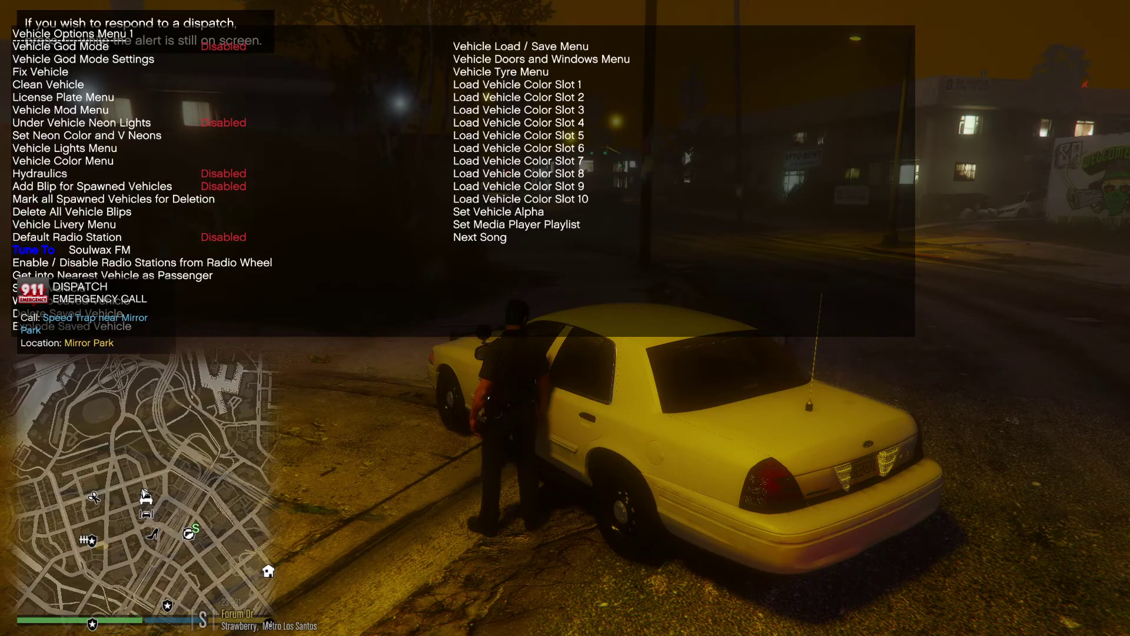
{"action": "key", "text": "Up"}
{"action": "key", "text": "Return"}
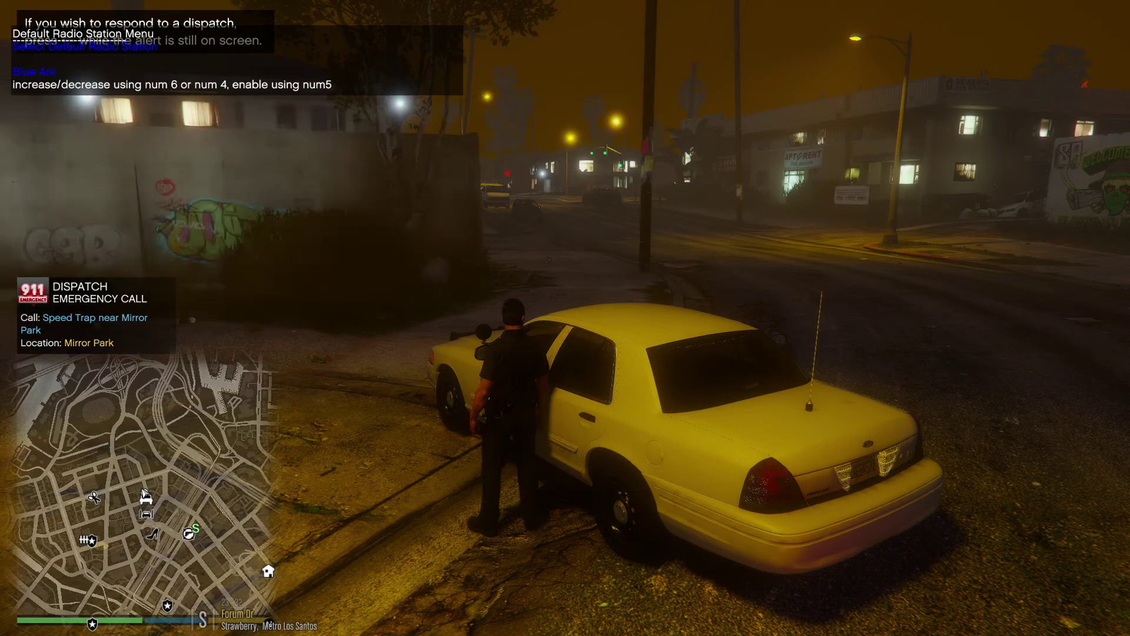
Enable the default radio station lock and close the trainer.
{"action": "key", "text": "KP_6"}
{"action": "key", "text": "KP_5"}
{"action": "key", "text": "BackSpace"}
{"action": "key", "text": "BackSpace"}
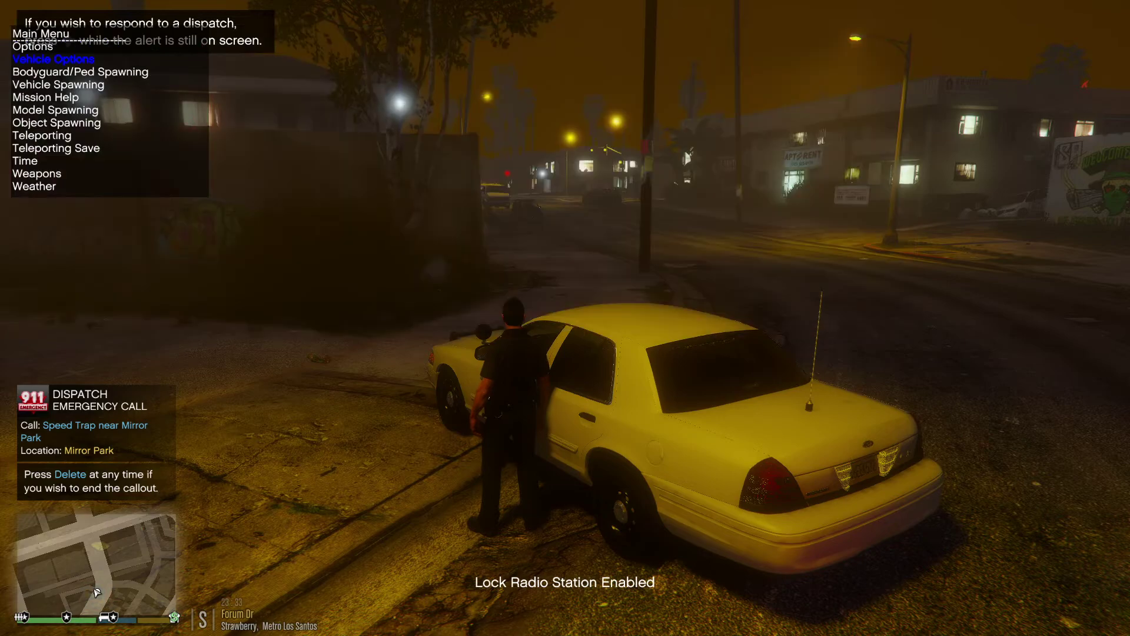
{"action": "key", "text": "BackSpace"}
Get back into the FIB car, ending the Speed Trap callout, and turn on its emergency lights.
{"action": "key", "text": "f"}
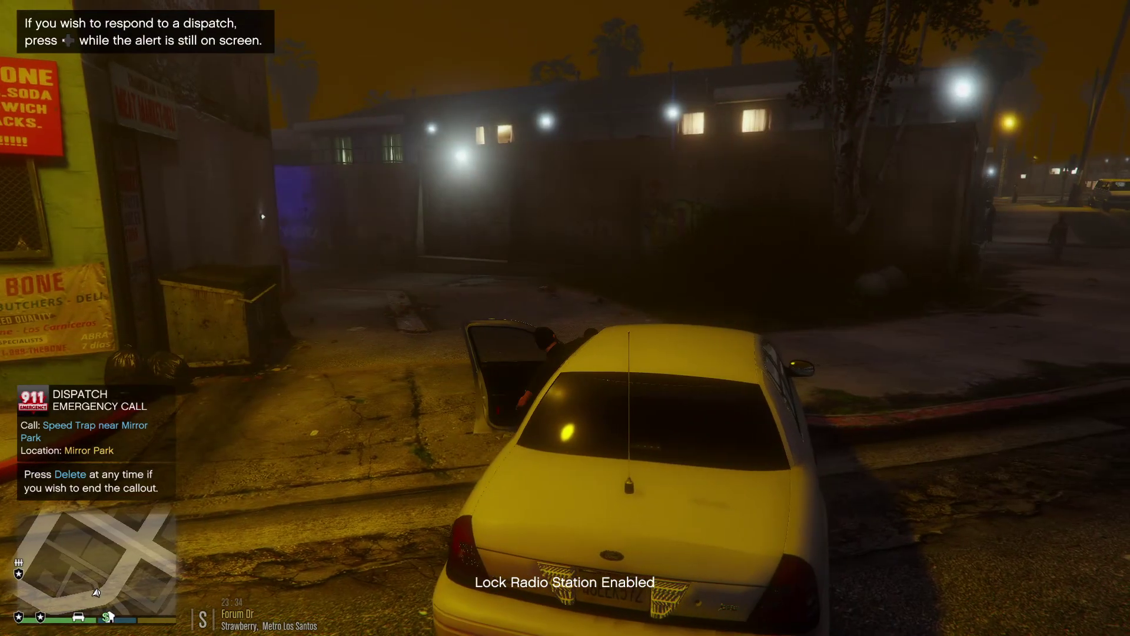
{"action": "key", "text": "Delete"}
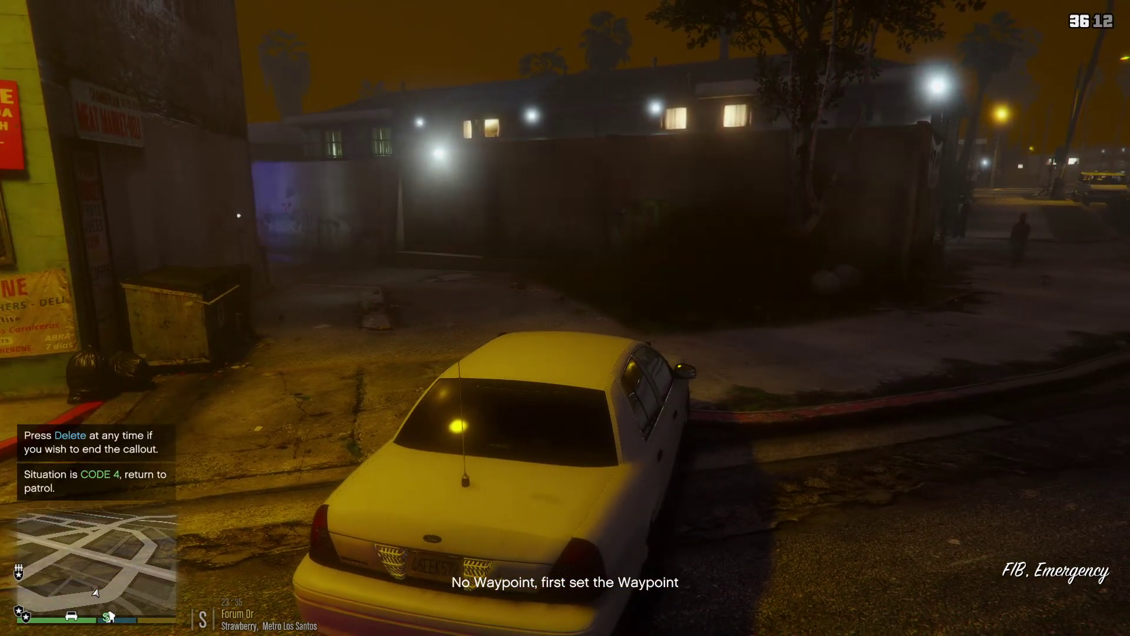
{"action": "key", "text": "e"}
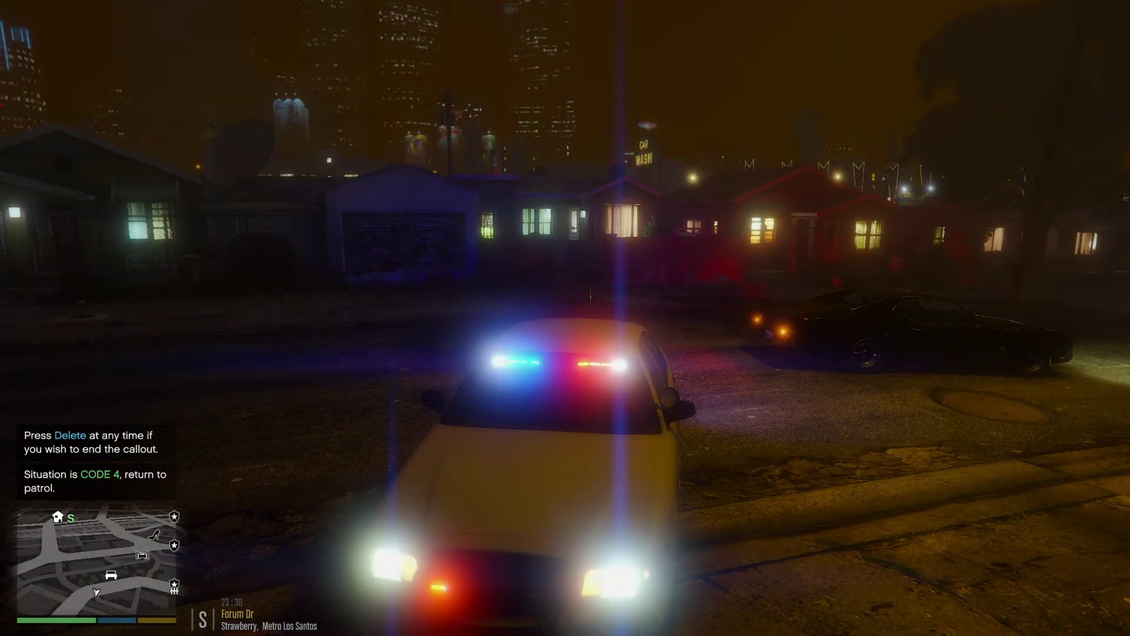
Pause the game and choose Exit Game to quit to Windows.
{"action": "key", "text": "Escape"}
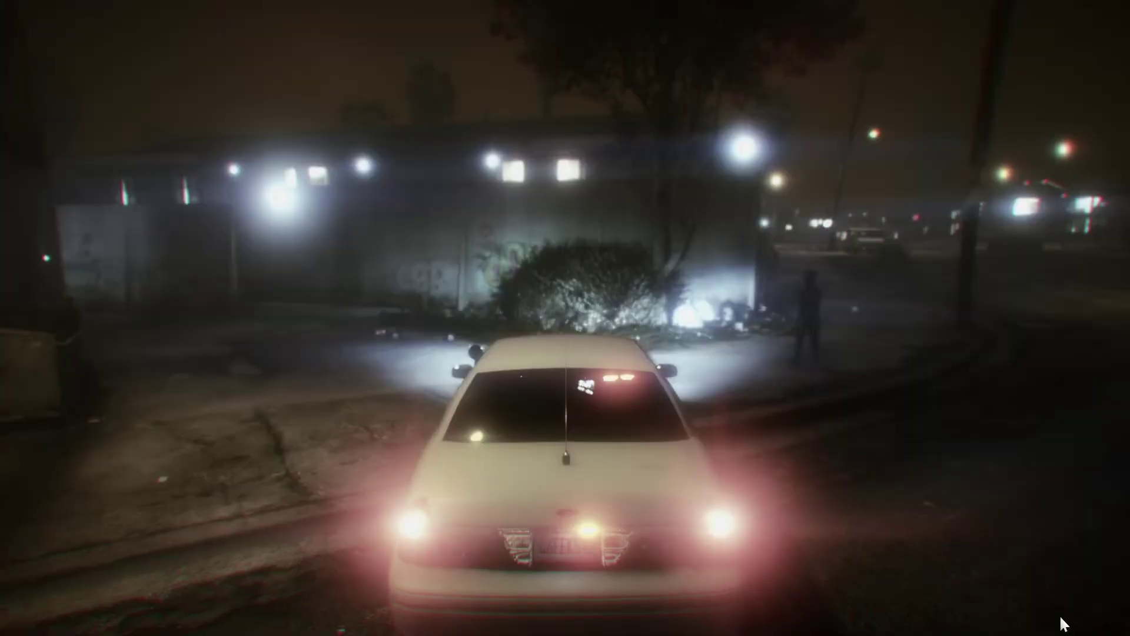
{"action": "key", "text": "e"}
{"action": "key", "text": "e"}
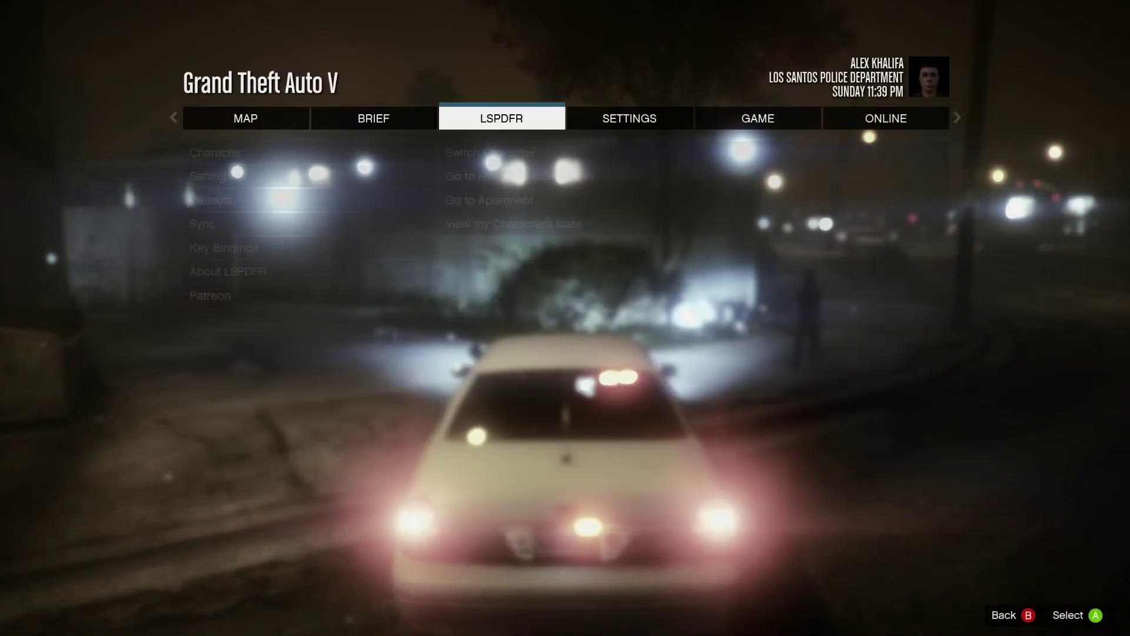
{"action": "key", "text": "q"}
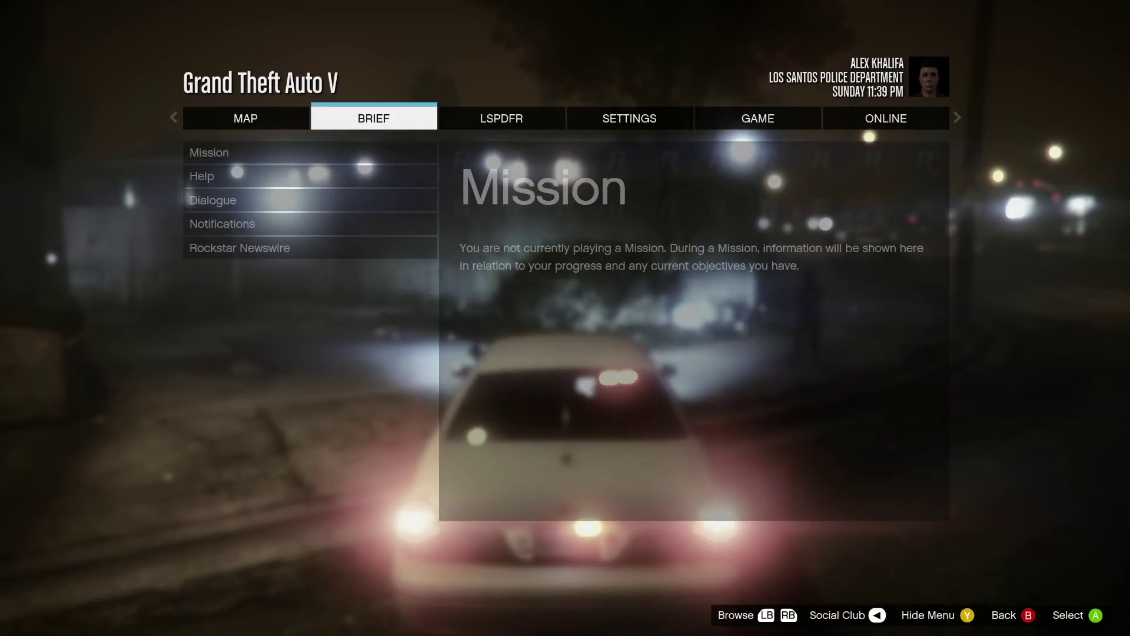
{"action": "key", "text": "e"}
{"action": "key", "text": "e"}
{"action": "key", "text": "e"}
{"action": "key", "text": "Return"}
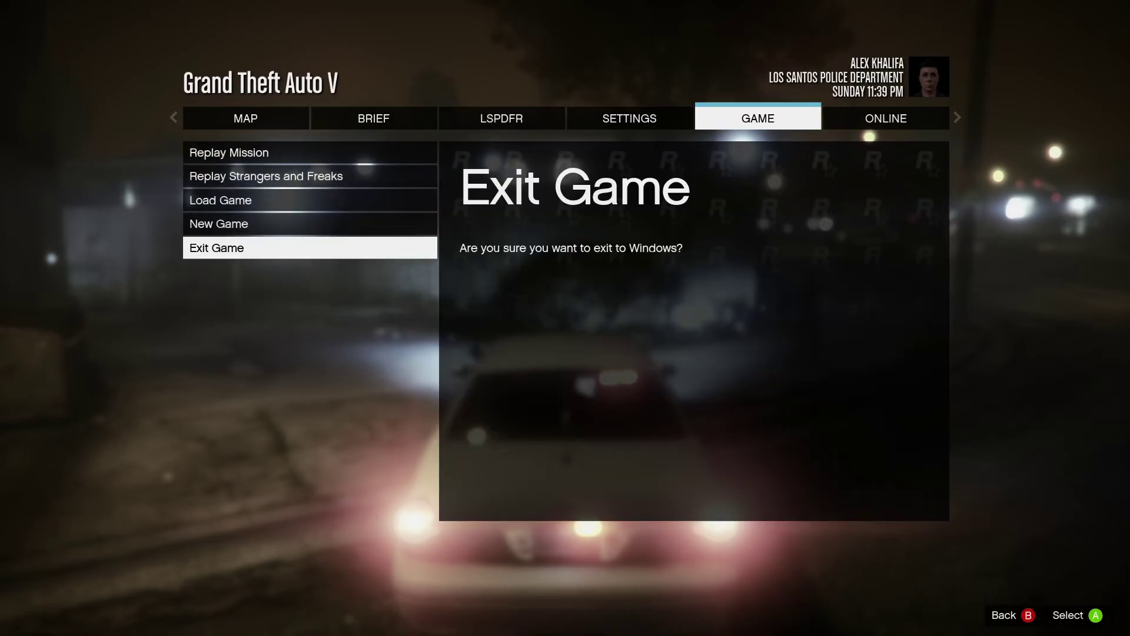